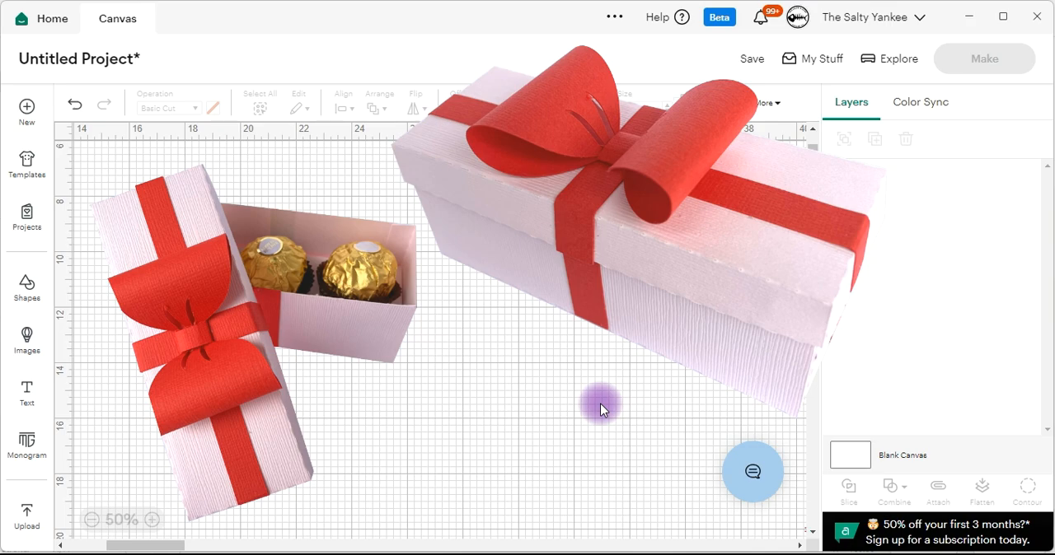
# Upload the SaltyYankee_Christmas_TreatBox file under its existing name and place it on the canvas.
pyautogui.click(26, 511)
pyautogui.click(185, 290)
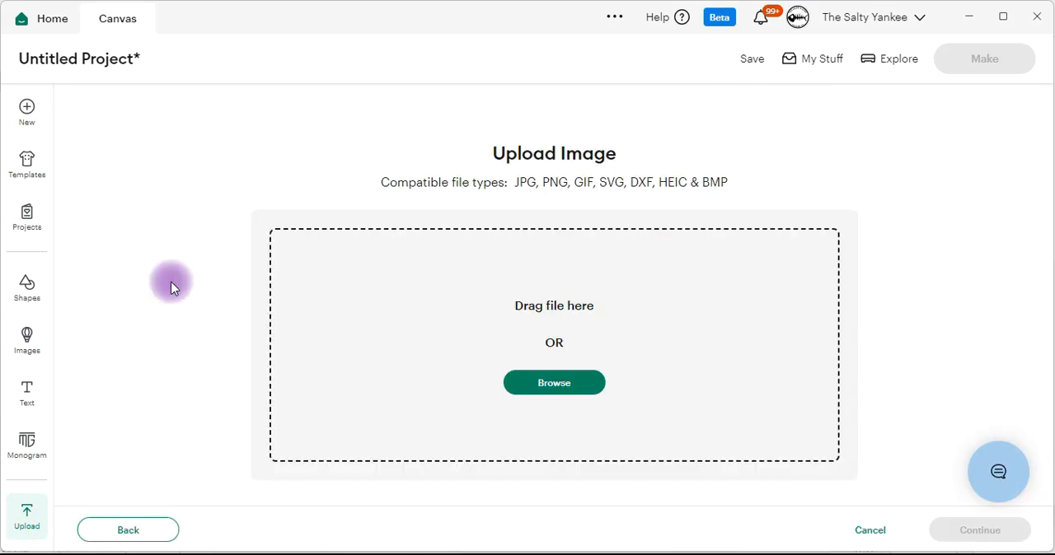
pyautogui.click(551, 385)
pyautogui.scroll(-4, 342, 248)
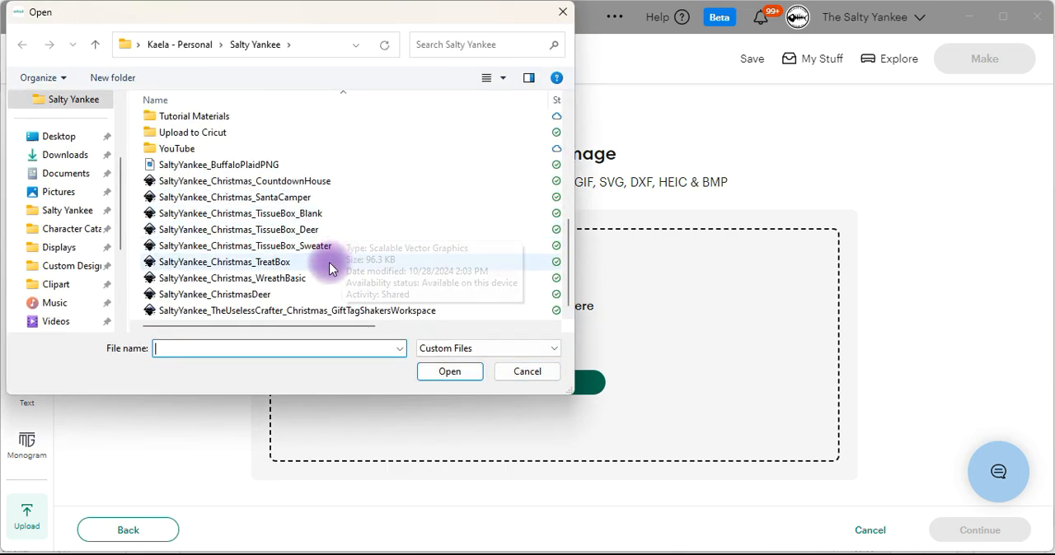
pyautogui.click(303, 263)
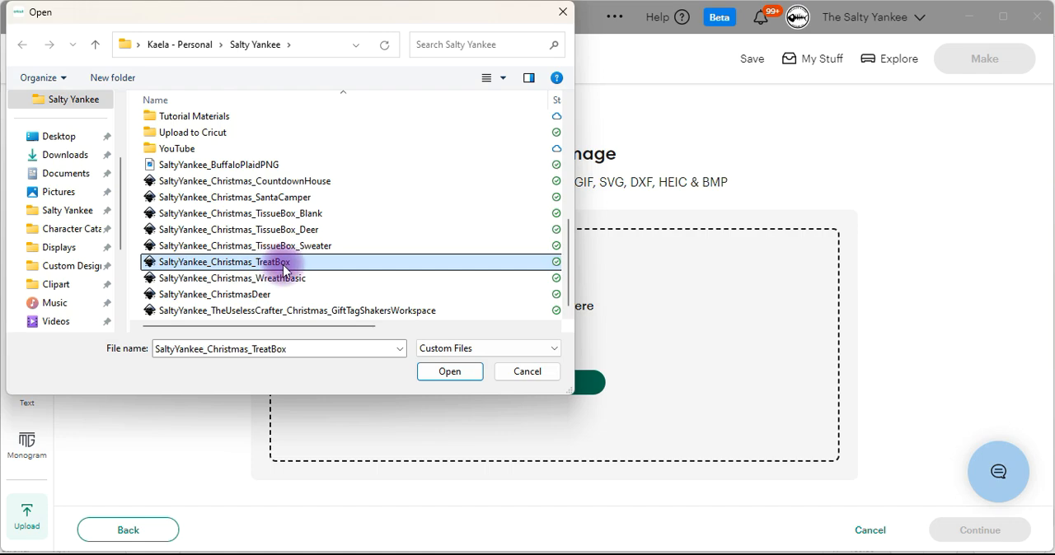
pyautogui.click(447, 371)
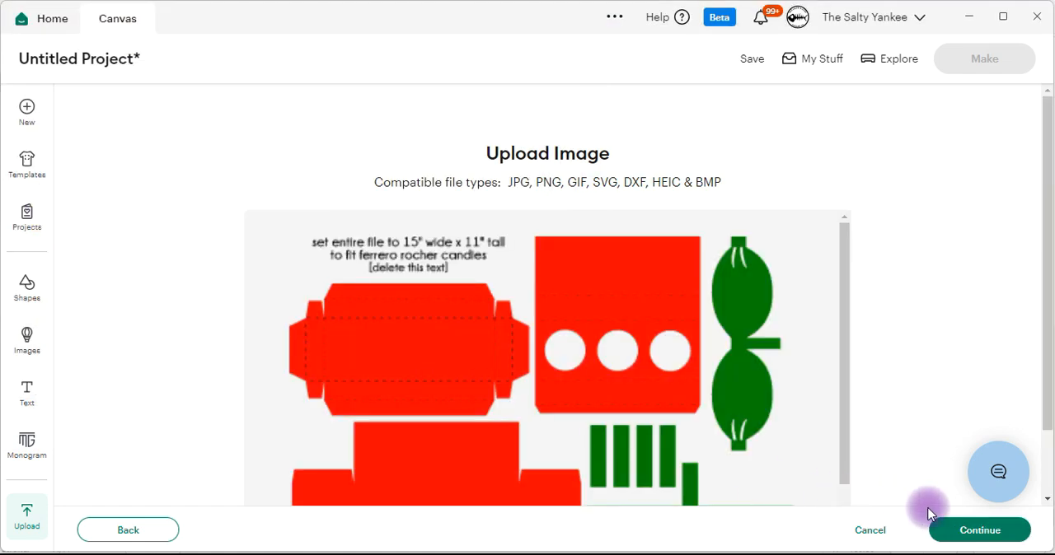
pyautogui.click(956, 522)
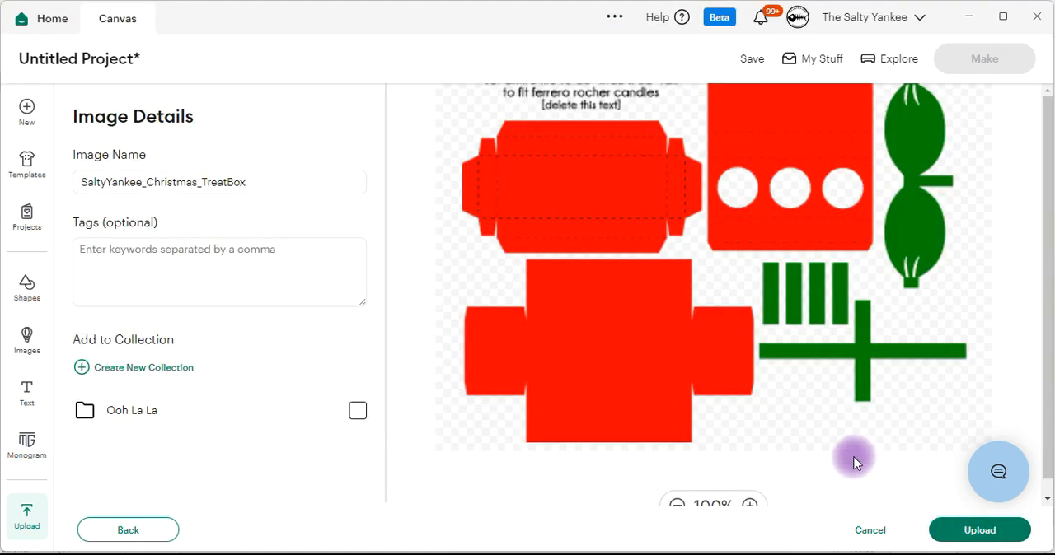
pyautogui.click(948, 519)
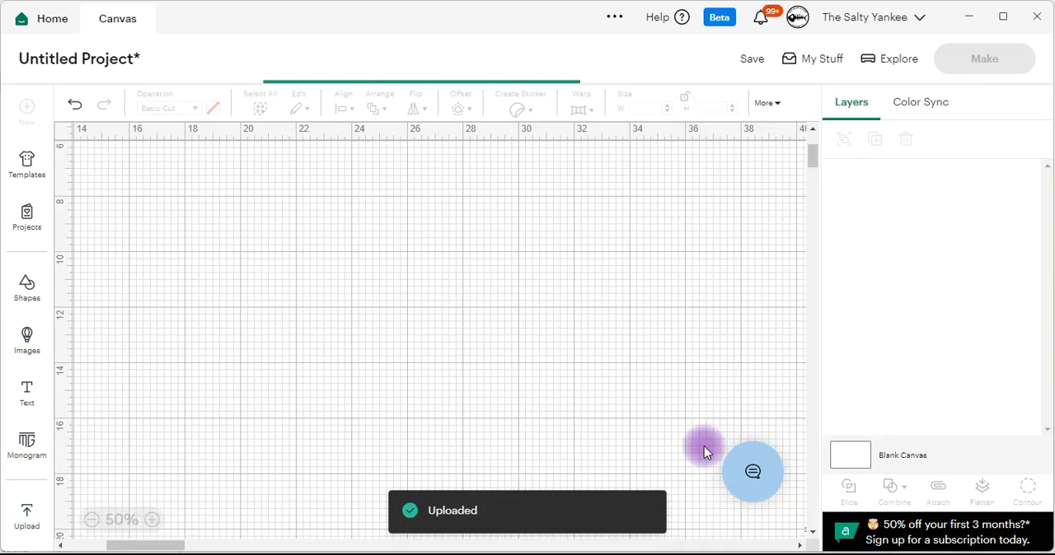
pyautogui.moveTo(307, 204); pyautogui.dragTo(553, 265)
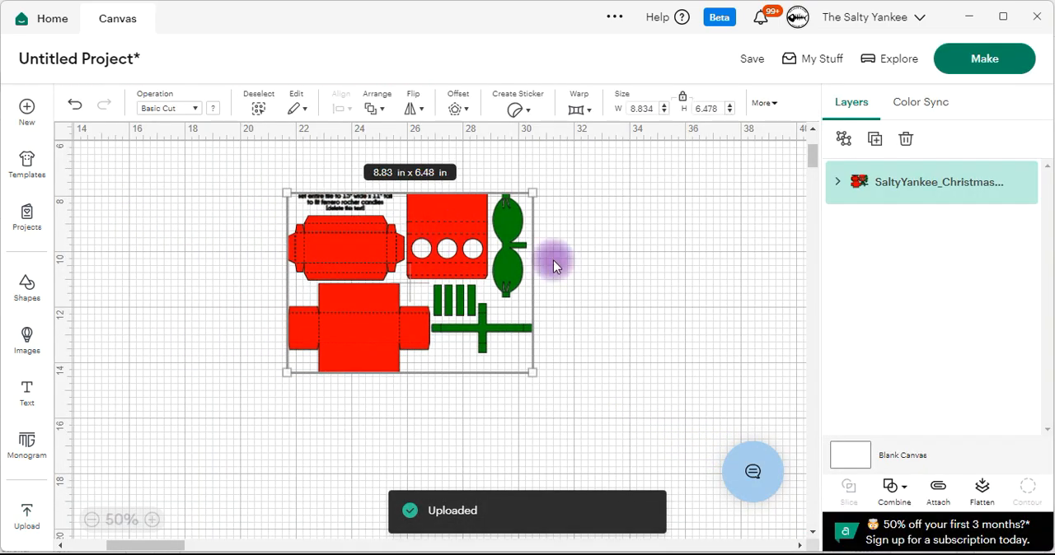
pyautogui.click(628, 211)
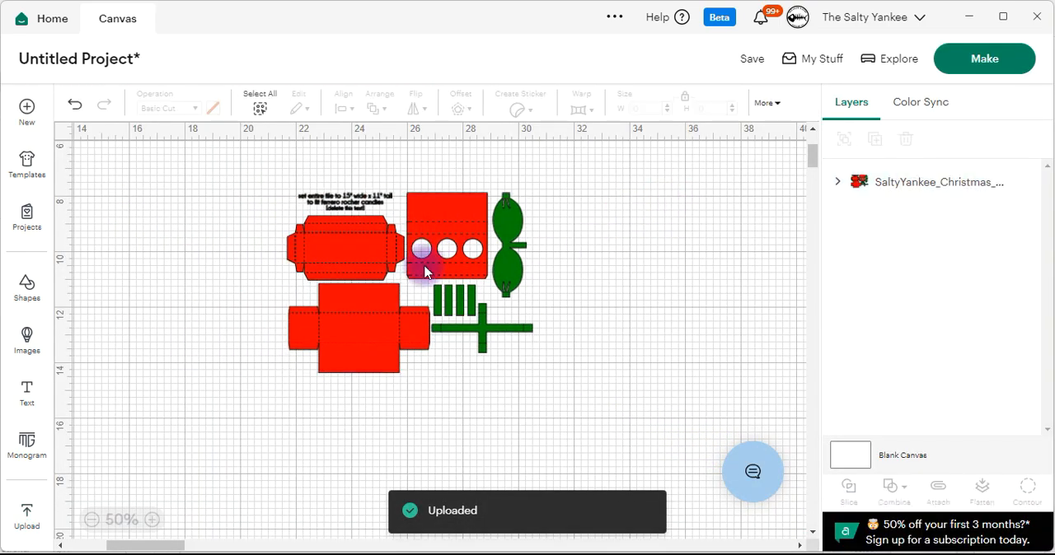
# Set the width of the entire treat box design to 15 in with its proportions locked.
pyautogui.click(152, 519)
pyautogui.click(152, 521)
pyautogui.scroll(2, 188, 387)
pyautogui.moveTo(247, 328); pyautogui.dragTo(295, 344)
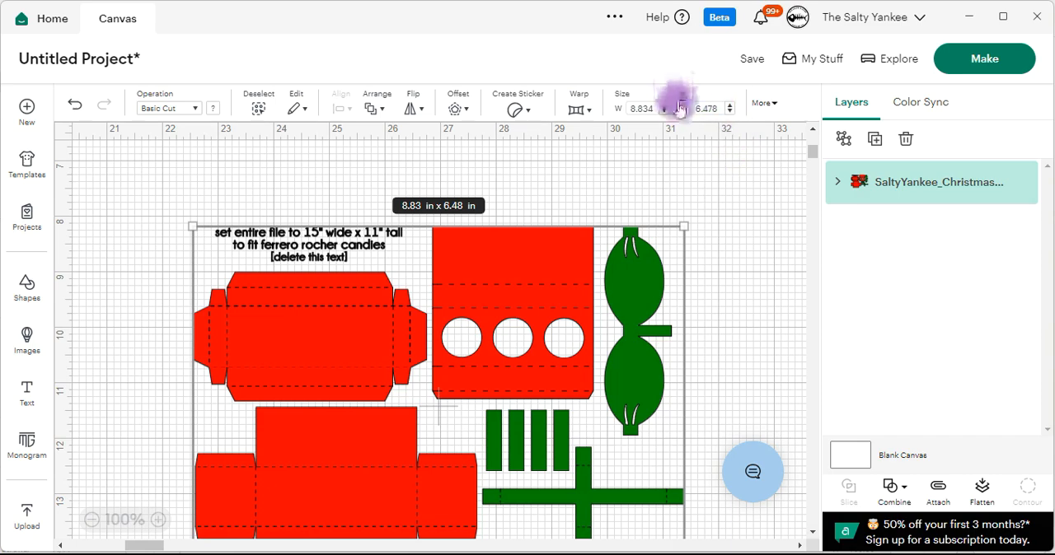
pyautogui.click(654, 107)
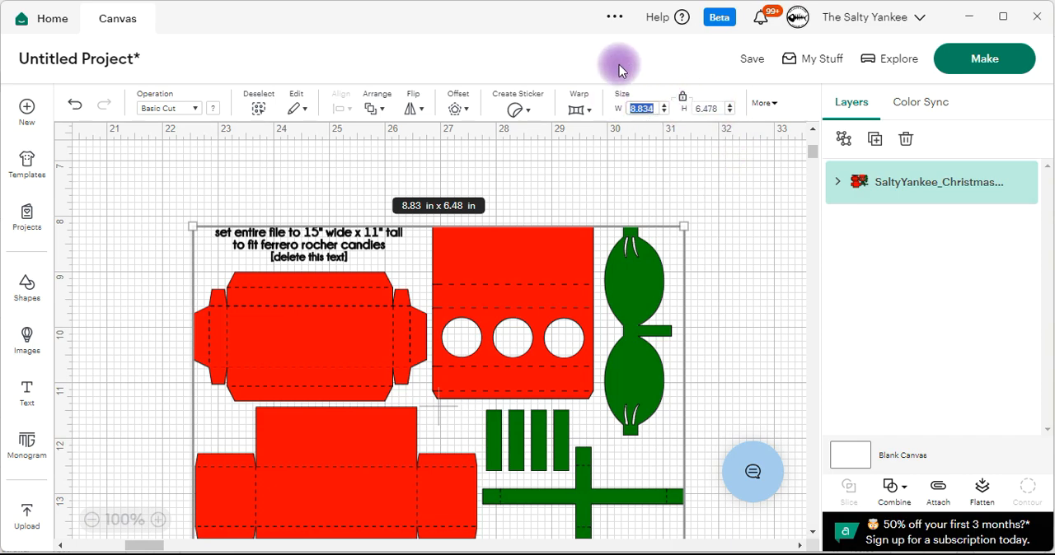
pyautogui.write('15')
pyautogui.press('Return')
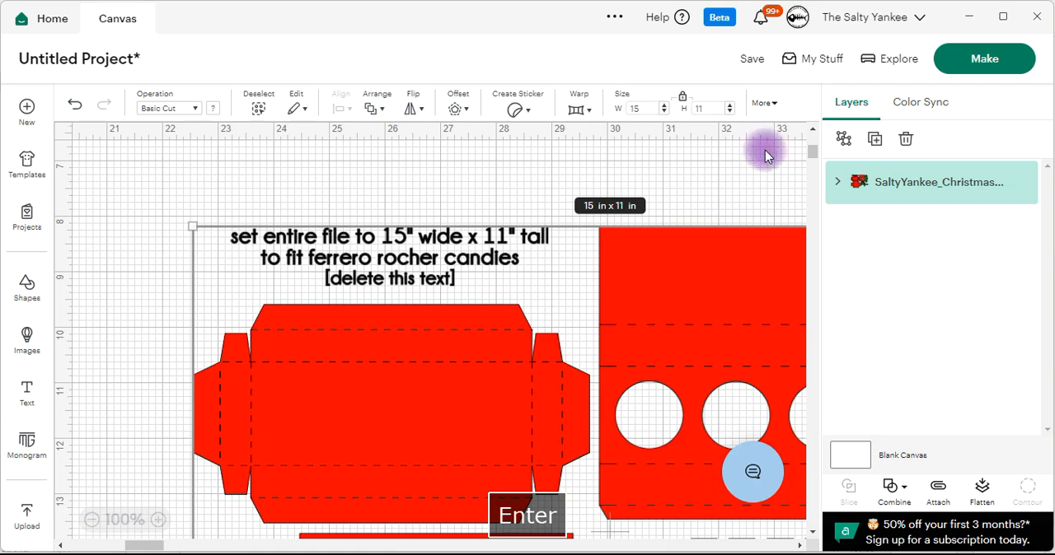
# Move the resized design so all of it fits in view, at about x 19, y 5.
pyautogui.moveTo(648, 301); pyautogui.dragTo(580, 283)
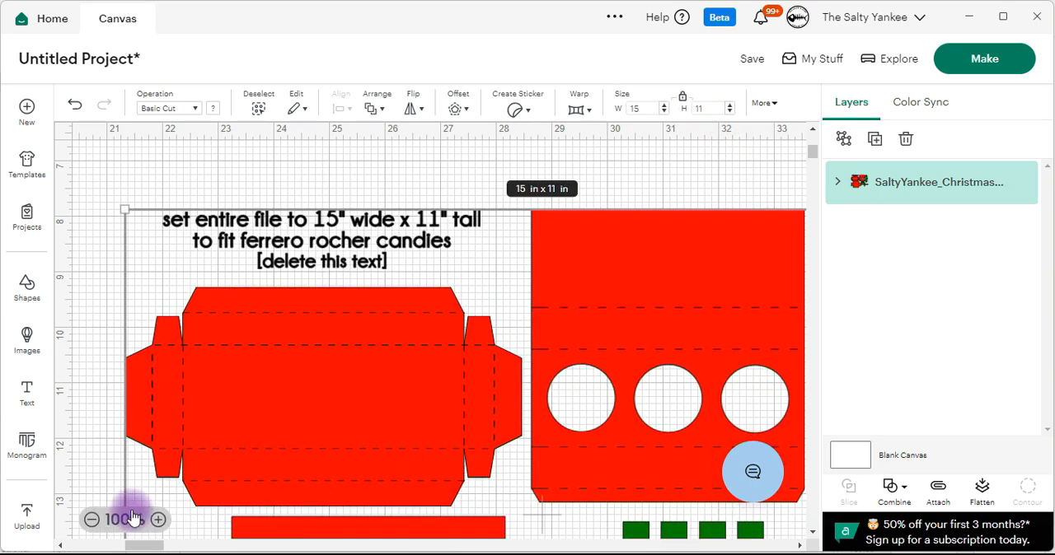
pyautogui.click(92, 520)
pyautogui.click(92, 520)
pyautogui.moveTo(553, 347); pyautogui.dragTo(489, 263)
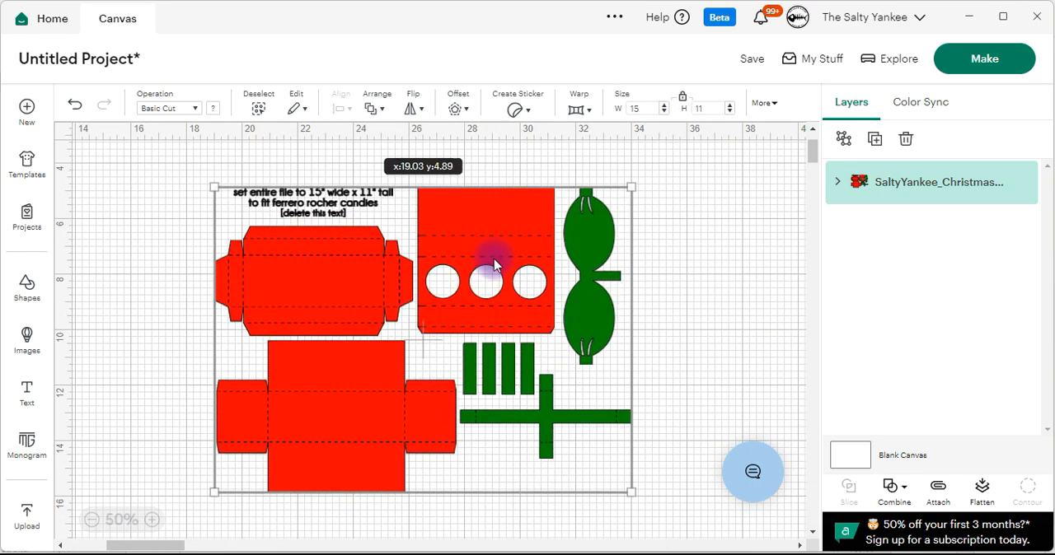
# Ungroup the treat box design and delete the black instruction text above the pieces.
pyautogui.click(843, 140)
pyautogui.moveTo(313, 201); pyautogui.dragTo(191, 194)
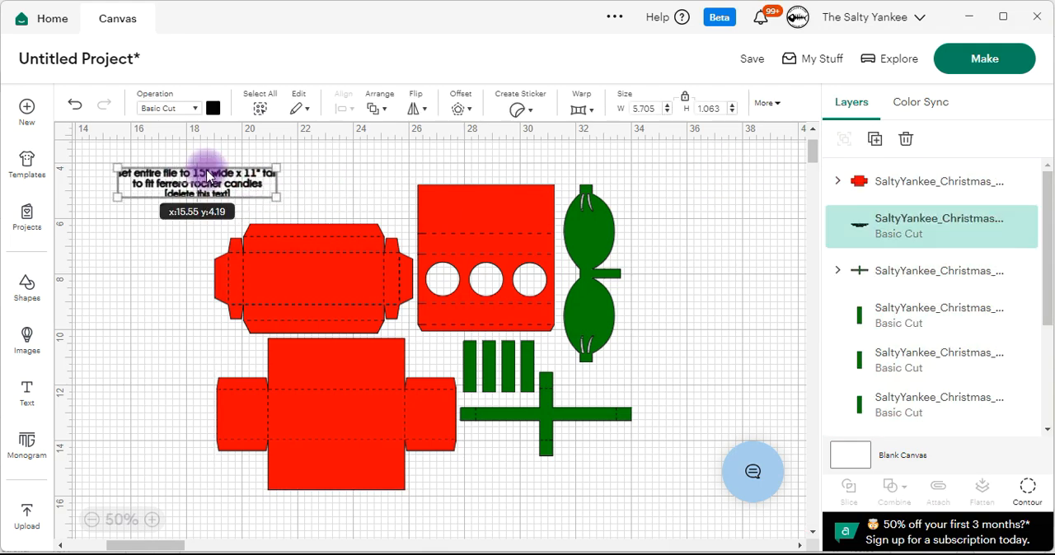
pyautogui.press('Delete')
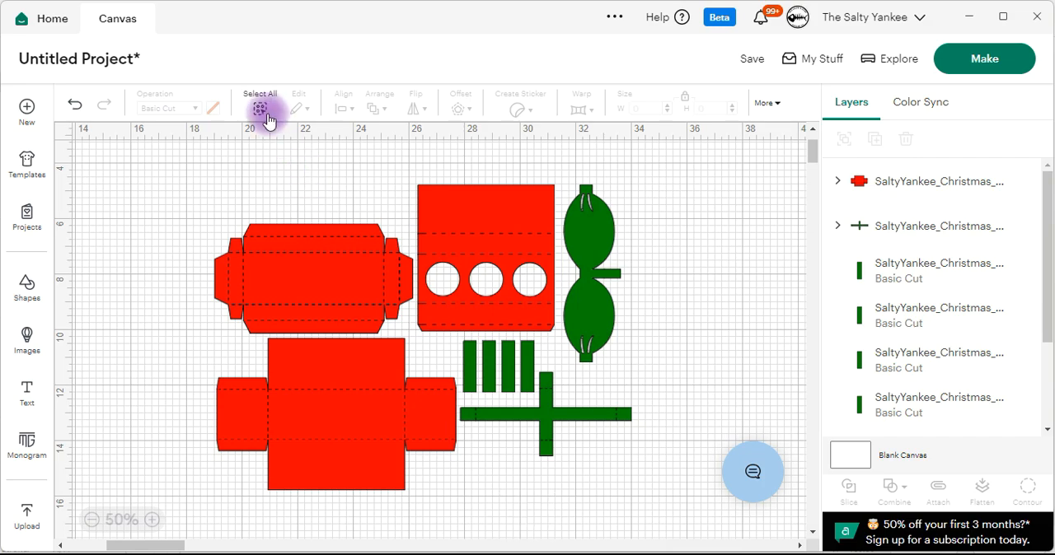
pyautogui.click(366, 285)
pyautogui.click(382, 407)
pyautogui.click(525, 250)
pyautogui.click(556, 427)
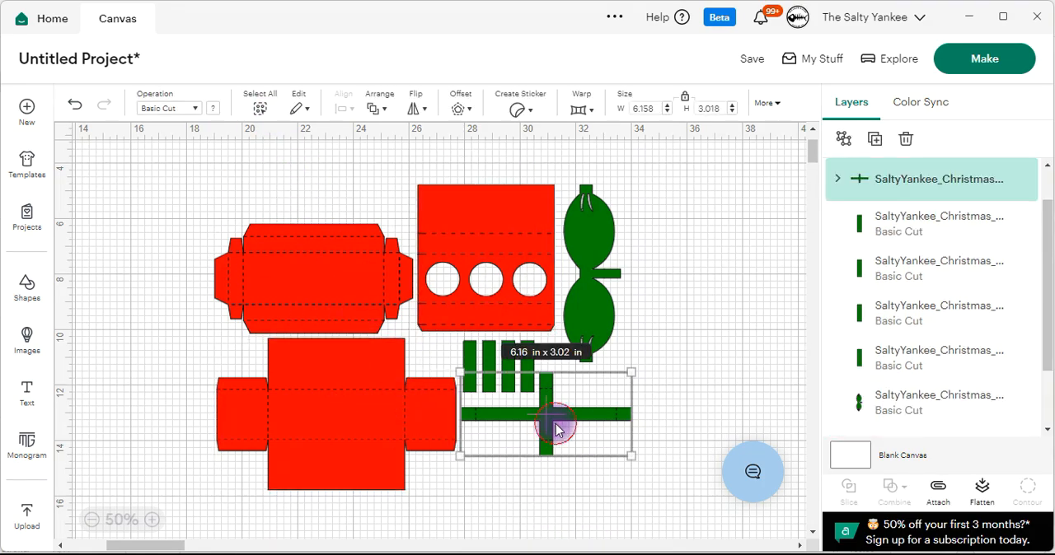
pyautogui.click(758, 311)
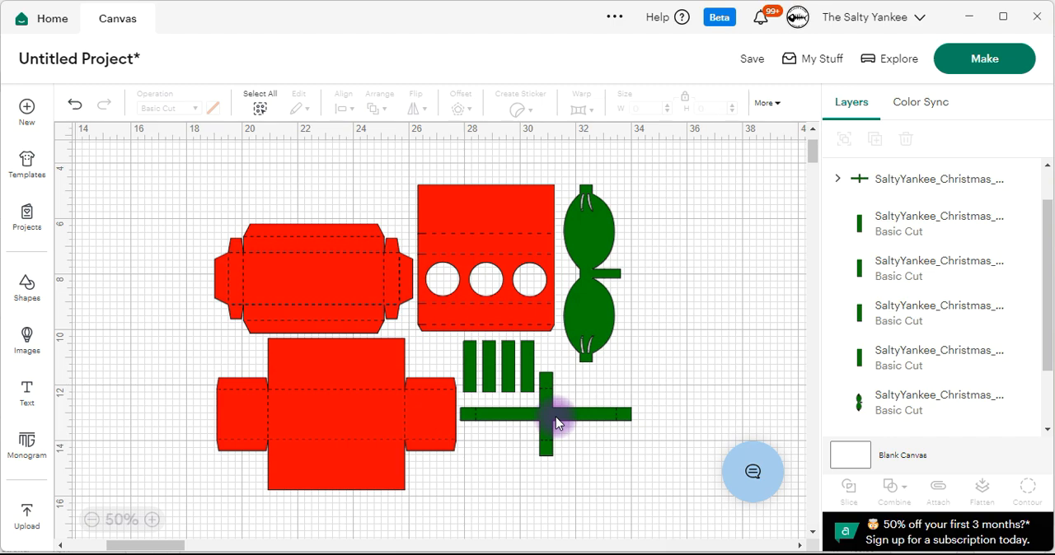
# Attach the score lines to their base shape on each of the three red box pieces separately.
pyautogui.click(356, 285)
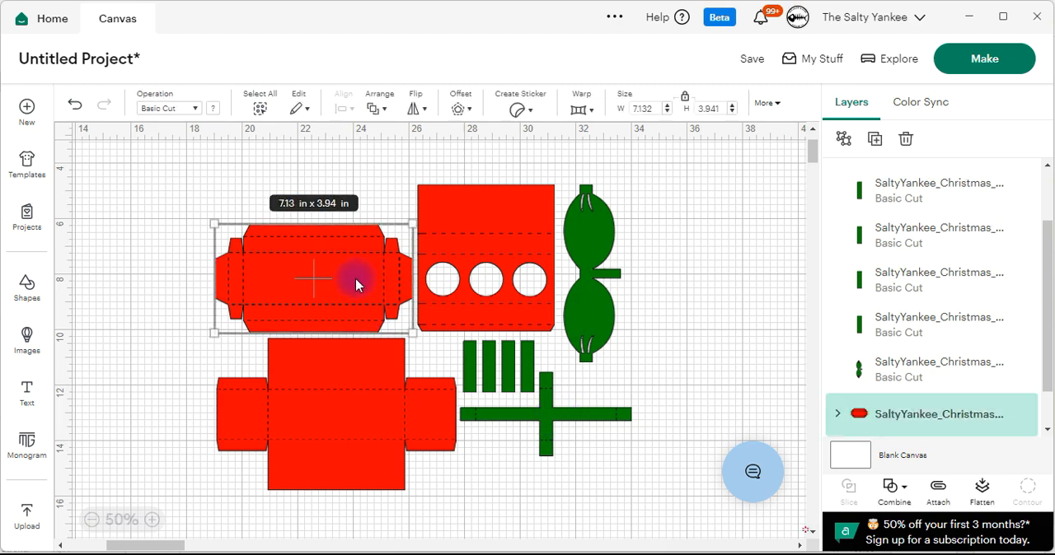
pyautogui.click(937, 494)
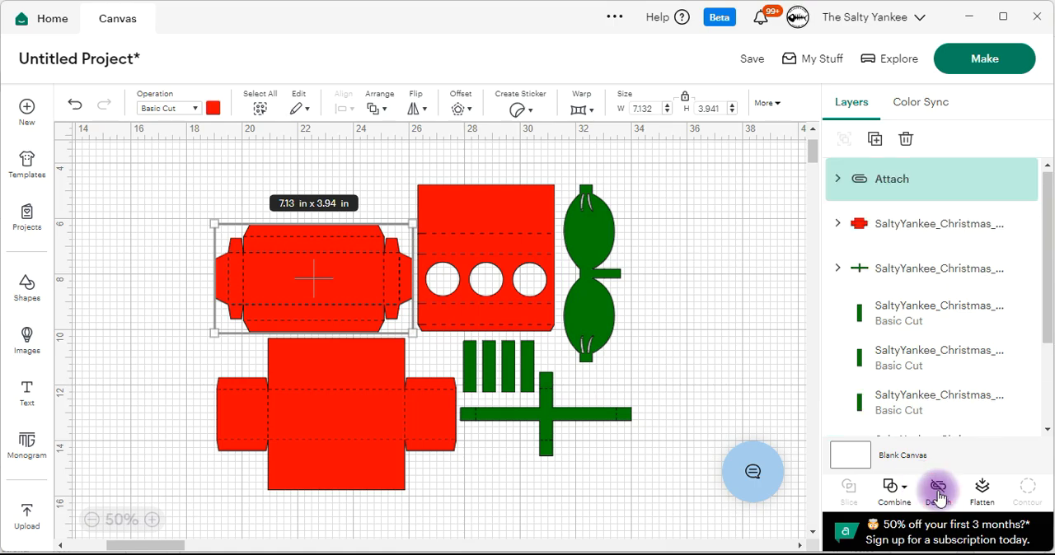
pyautogui.click(365, 424)
pyautogui.click(938, 488)
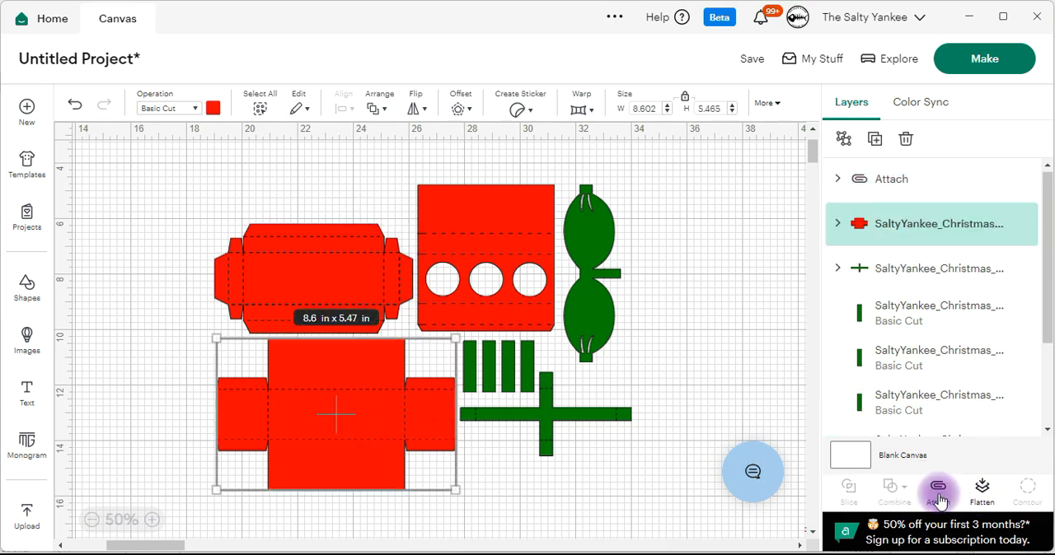
pyautogui.click(515, 220)
pyautogui.click(938, 490)
# Attach the score lines to the green cross-shaped ribbon piece.
pyautogui.click(581, 416)
pyautogui.click(937, 488)
pyautogui.click(686, 290)
pyautogui.click(648, 412)
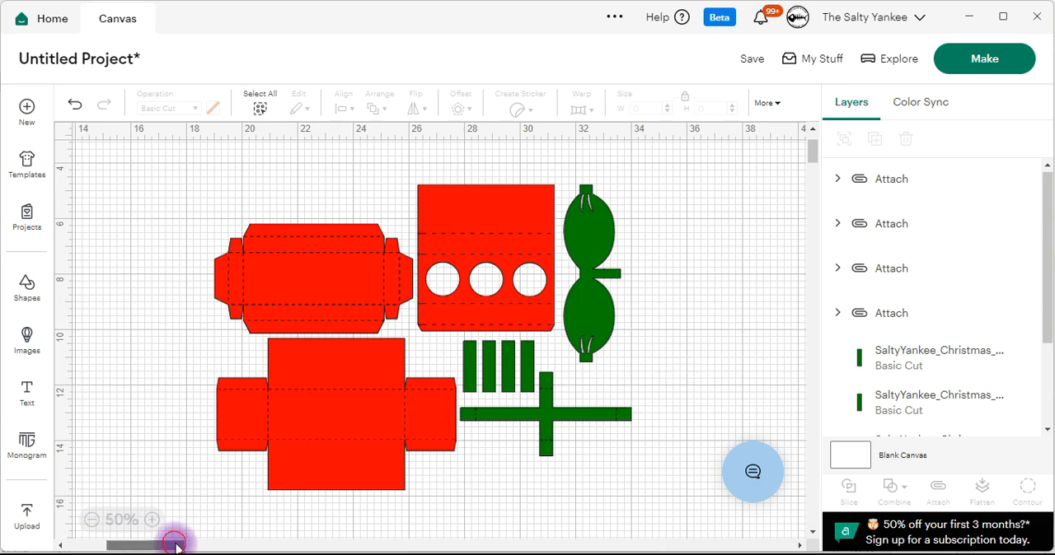
# Detach the red panel with the three round windows from its score lines.
pyautogui.moveTo(174, 539); pyautogui.dragTo(252, 509)
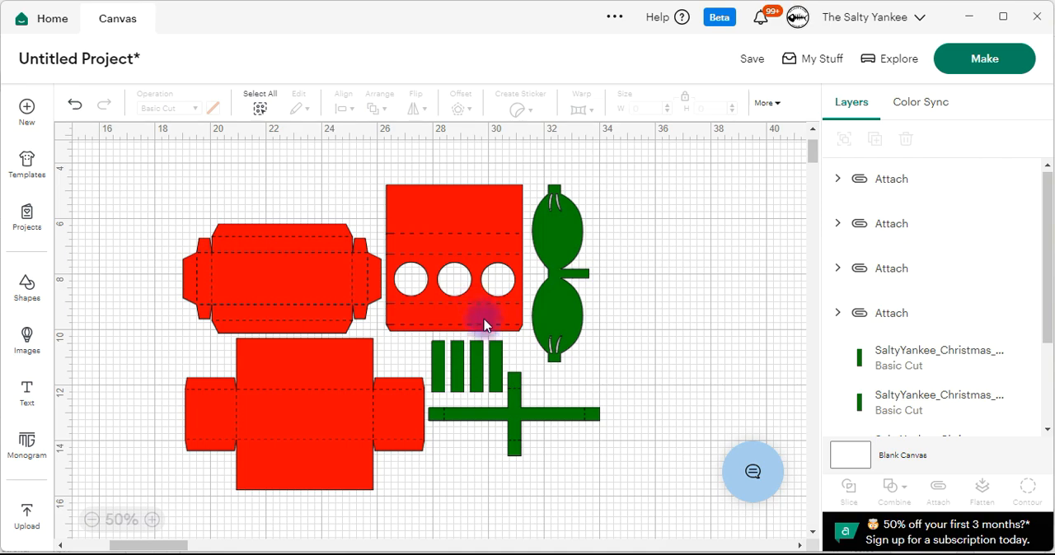
pyautogui.click(484, 216)
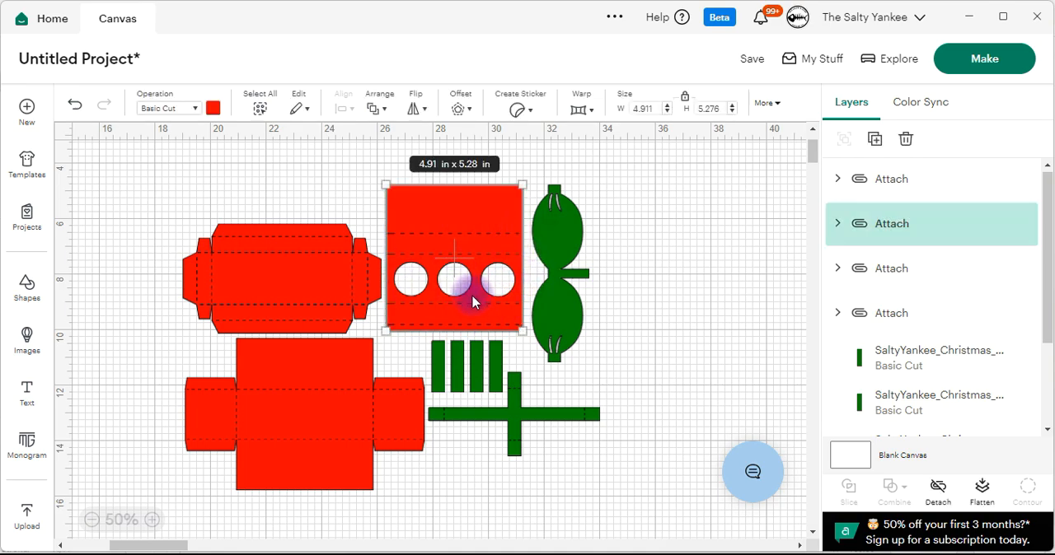
pyautogui.click(672, 258)
pyautogui.click(464, 210)
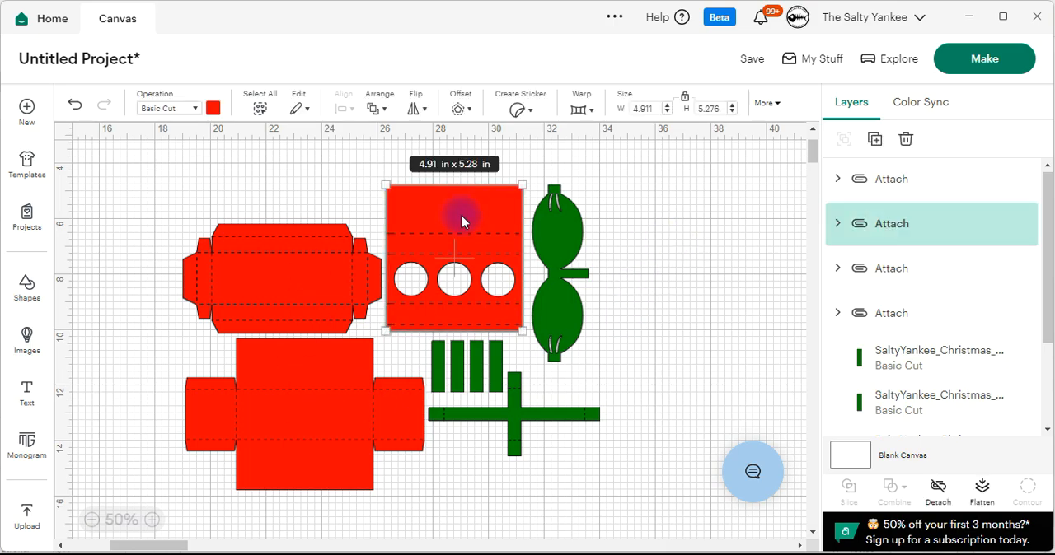
pyautogui.click(152, 519)
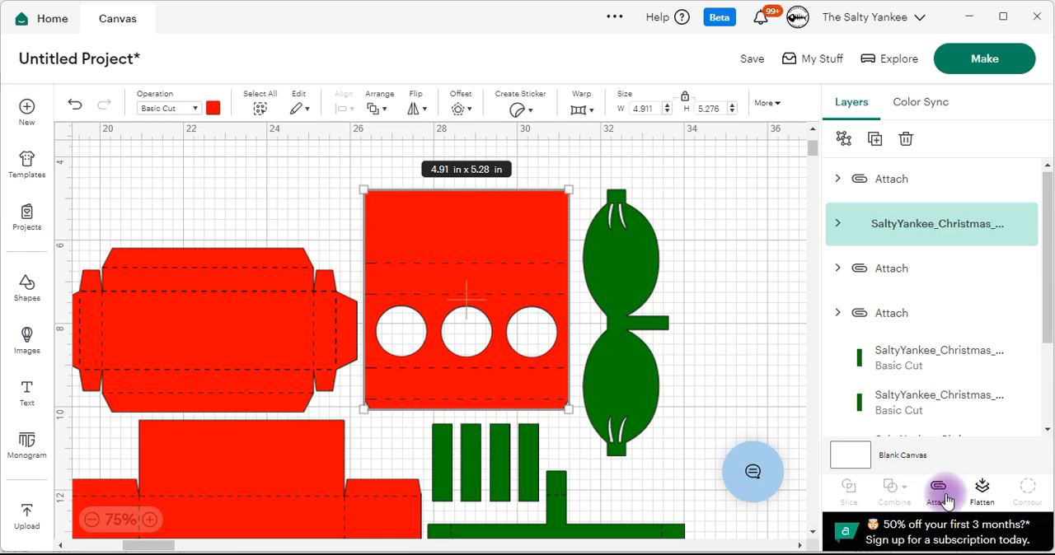
pyautogui.click(694, 245)
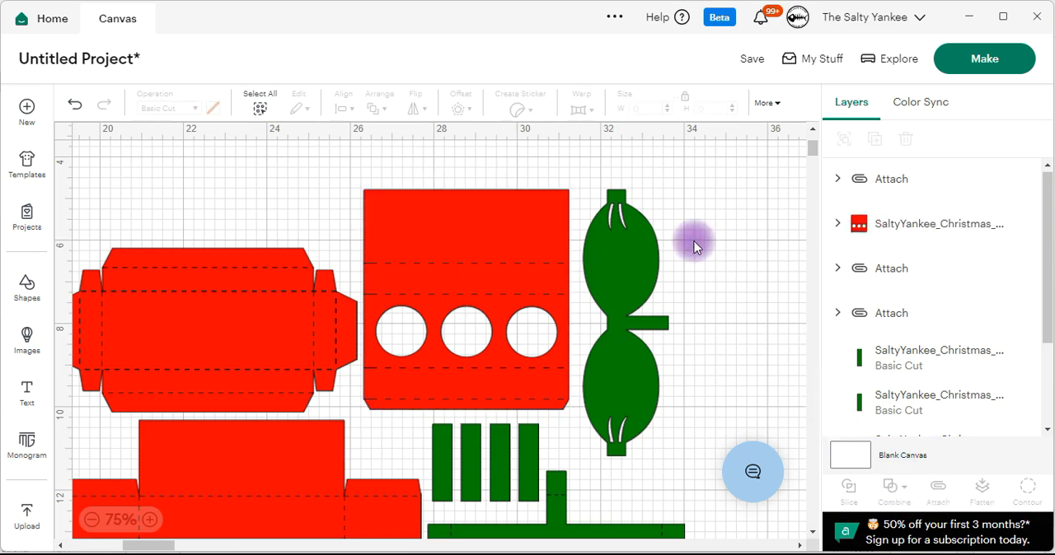
# Expand the red windowed panel's layer group and ungroup its base shape from the score lines.
pyautogui.click(543, 231)
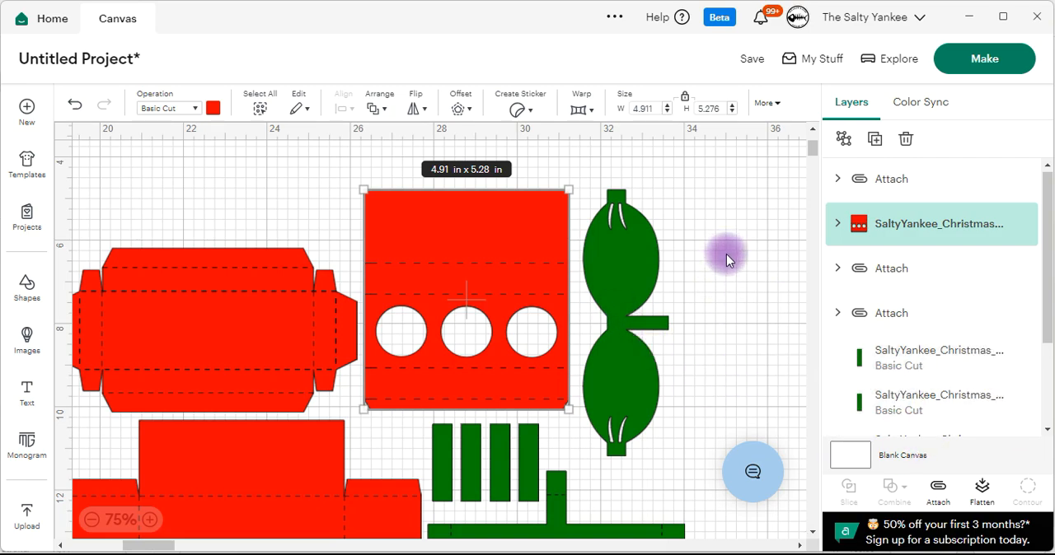
pyautogui.click(837, 225)
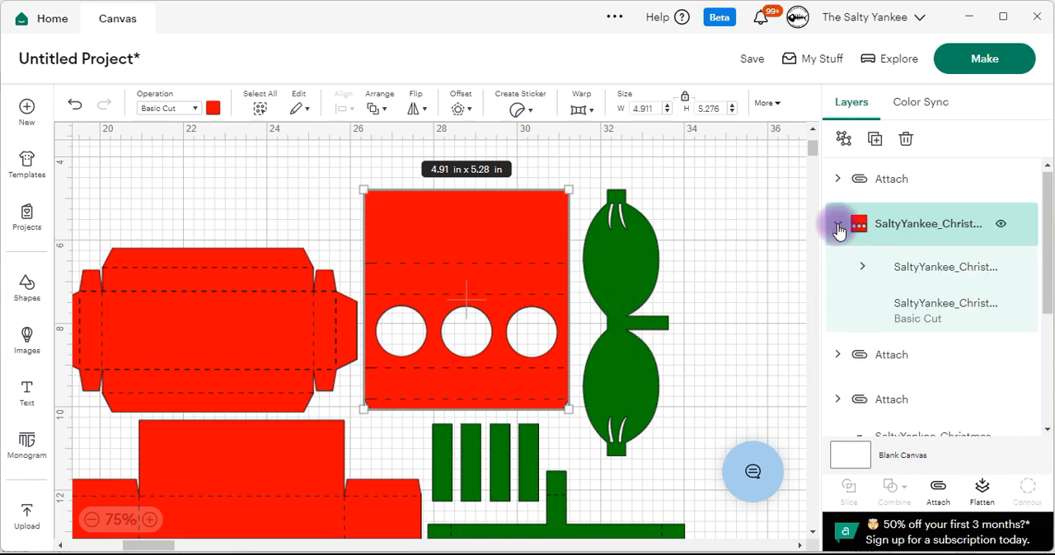
pyautogui.click(917, 328)
pyautogui.click(709, 188)
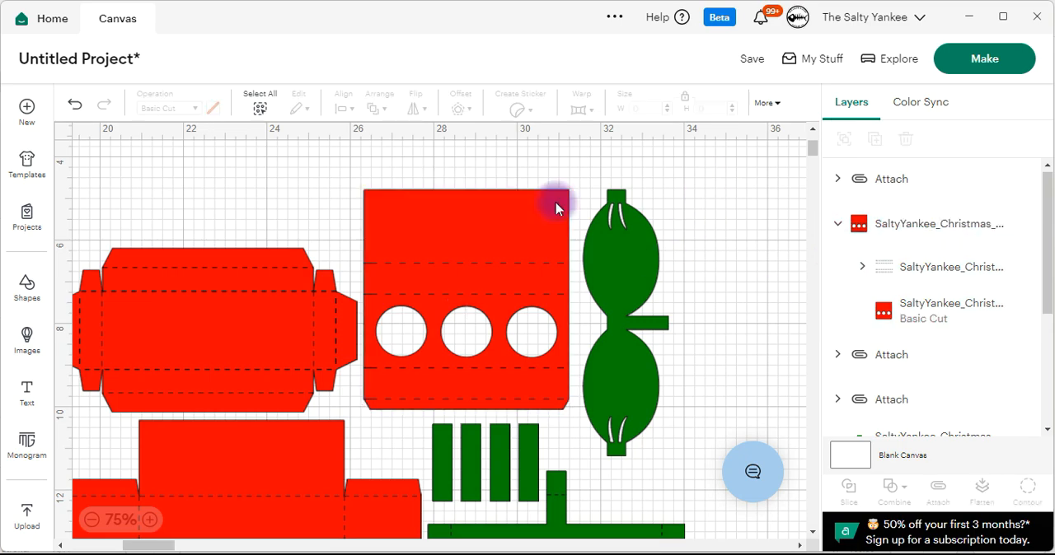
pyautogui.click(511, 208)
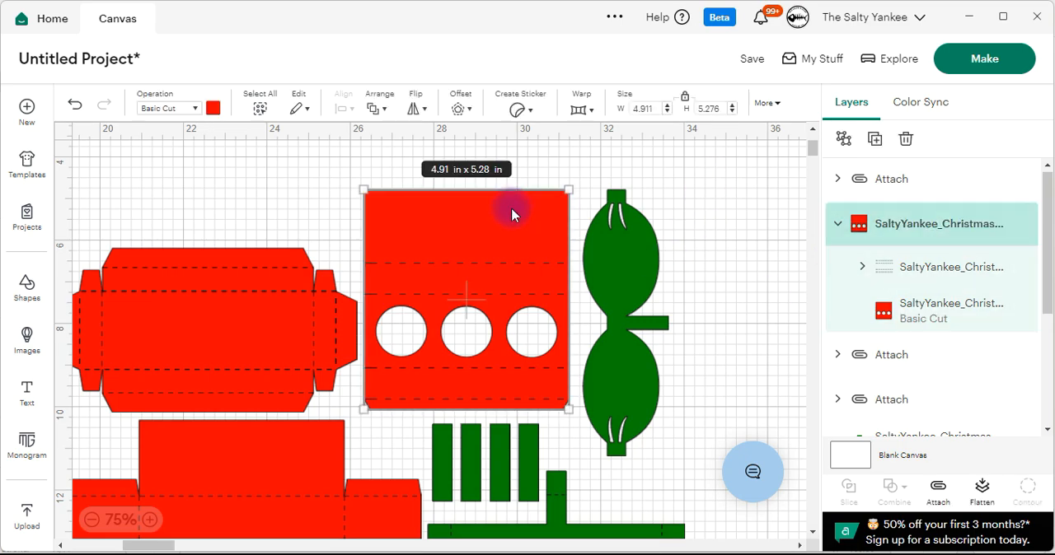
pyautogui.click(849, 146)
pyautogui.click(709, 176)
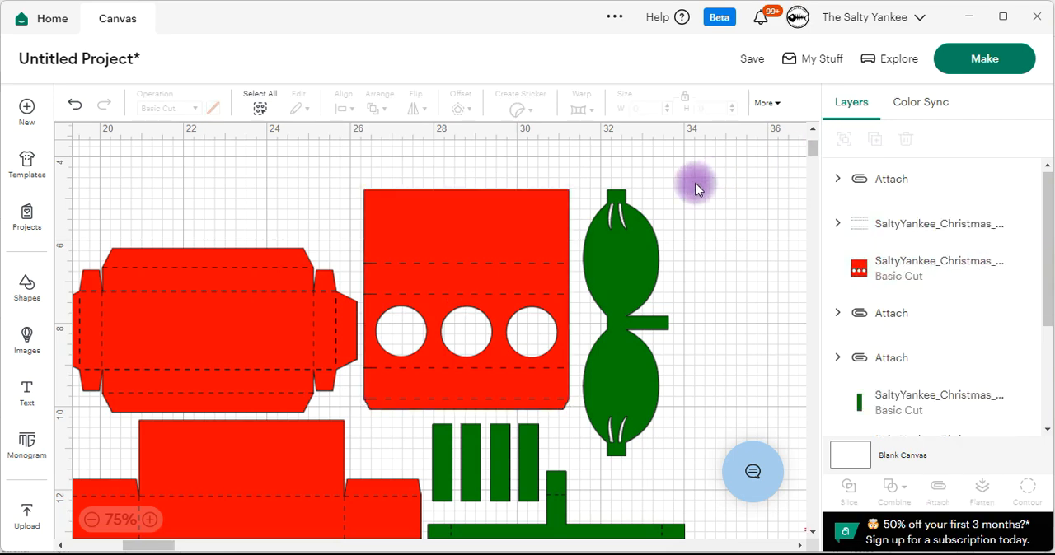
# Hide the three circle contours on the red panel to remove its round windows.
pyautogui.click(536, 213)
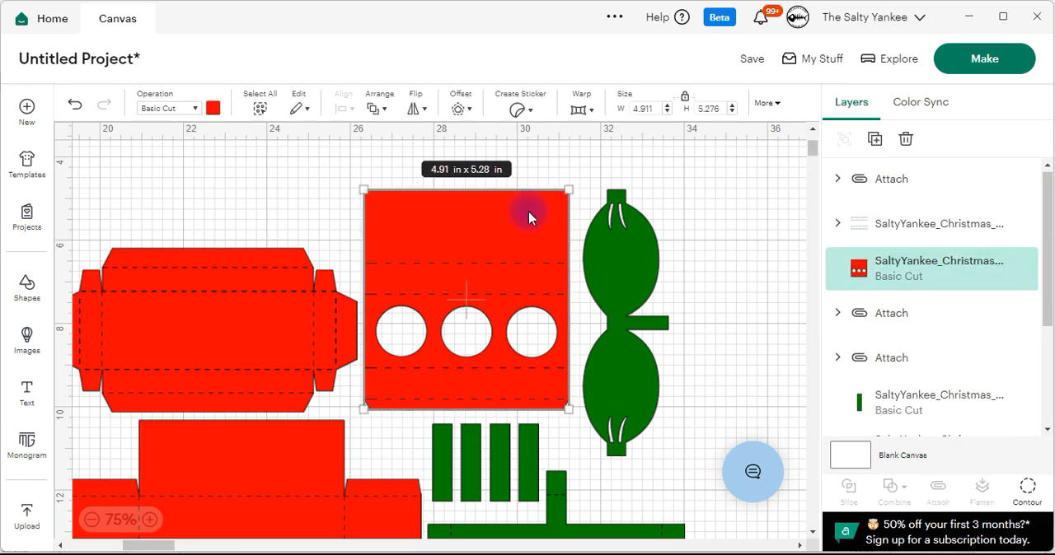
pyautogui.click(1026, 494)
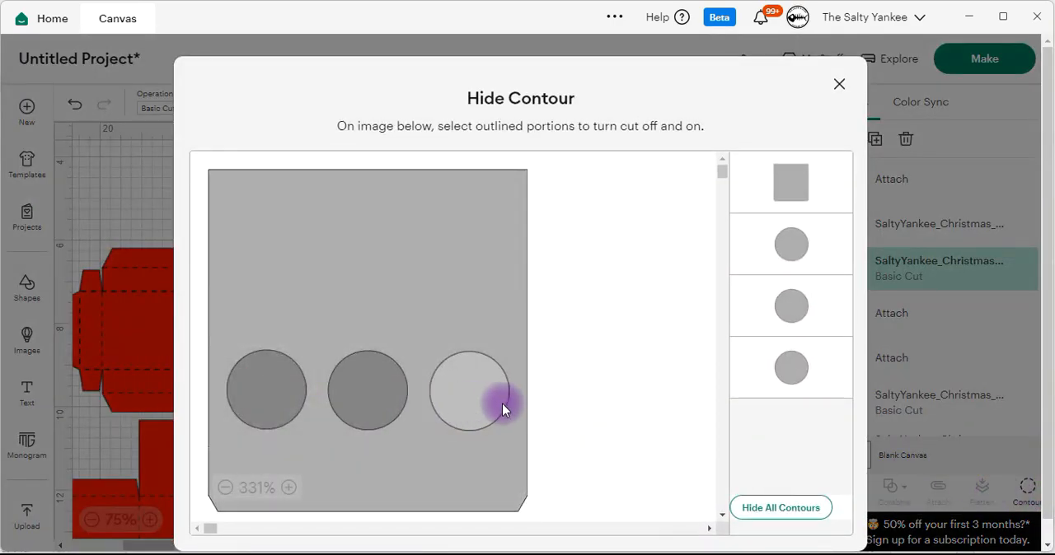
pyautogui.click(264, 406)
pyautogui.click(381, 396)
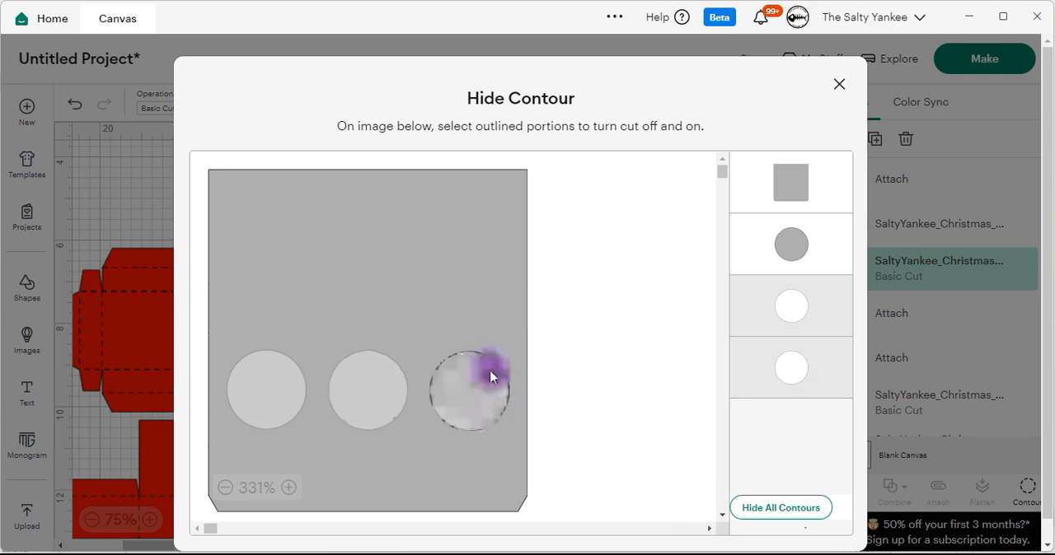
pyautogui.click(491, 377)
pyautogui.click(839, 84)
pyautogui.click(684, 287)
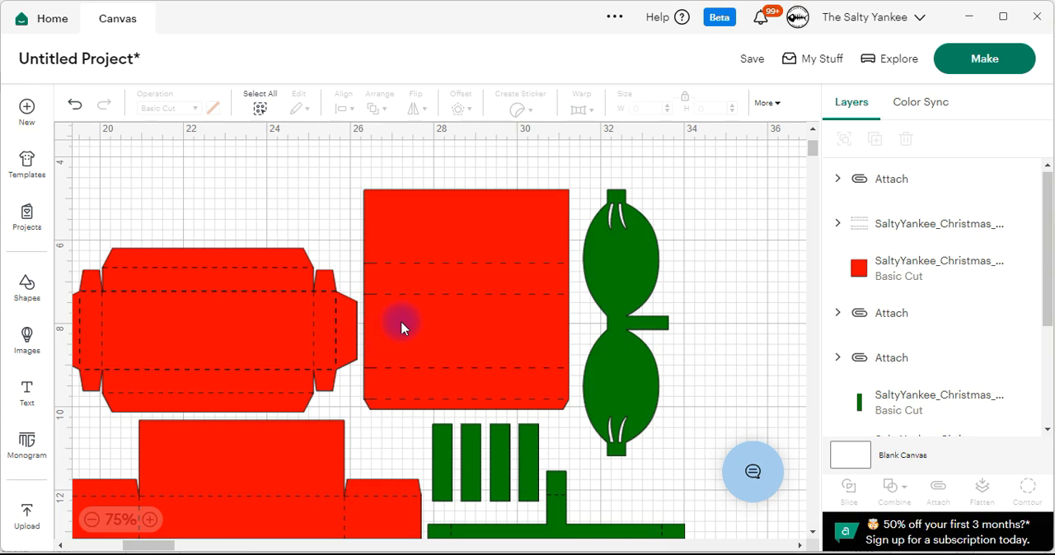
# Insert a circle shape and move it to the empty canvas area above the six-sided red box piece.
pyautogui.click(27, 288)
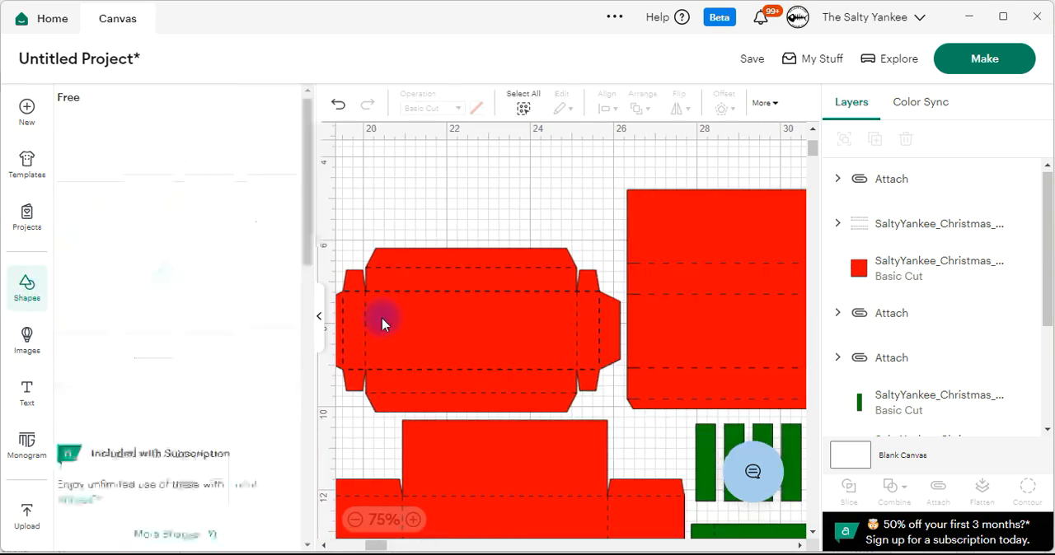
pyautogui.click(159, 331)
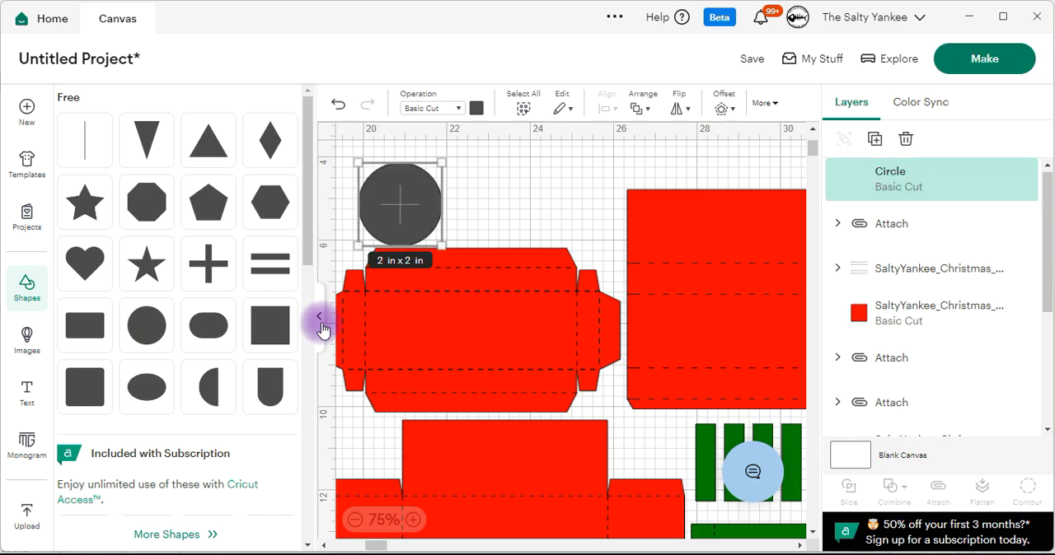
pyautogui.click(31, 290)
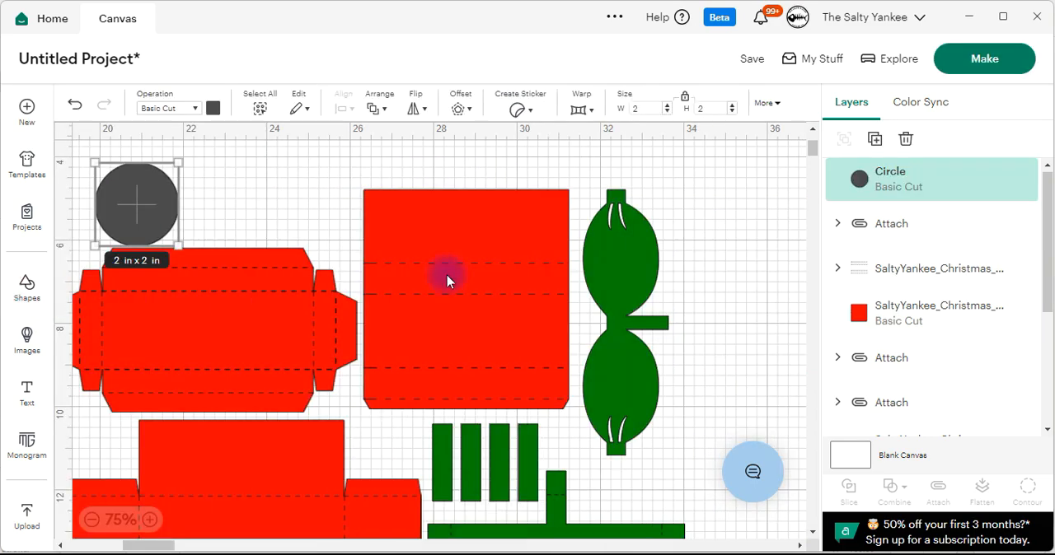
pyautogui.click(264, 181)
pyautogui.moveTo(169, 220); pyautogui.dragTo(323, 224)
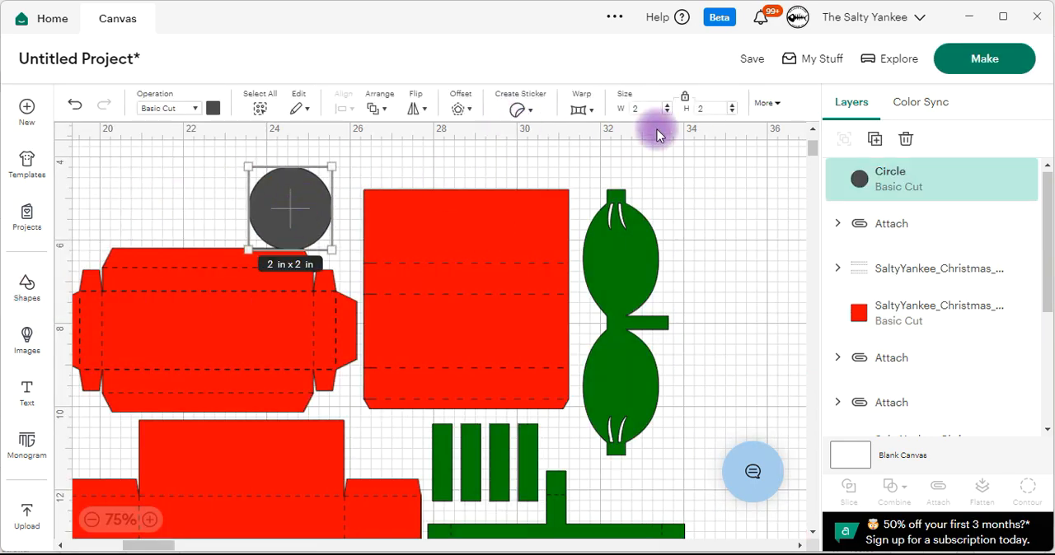
# Set the circle's size to 0.5 in and place it at the left end of the windowless red panel's middle section.
pyautogui.click(648, 106)
pyautogui.write('.5')
pyautogui.press('Return')
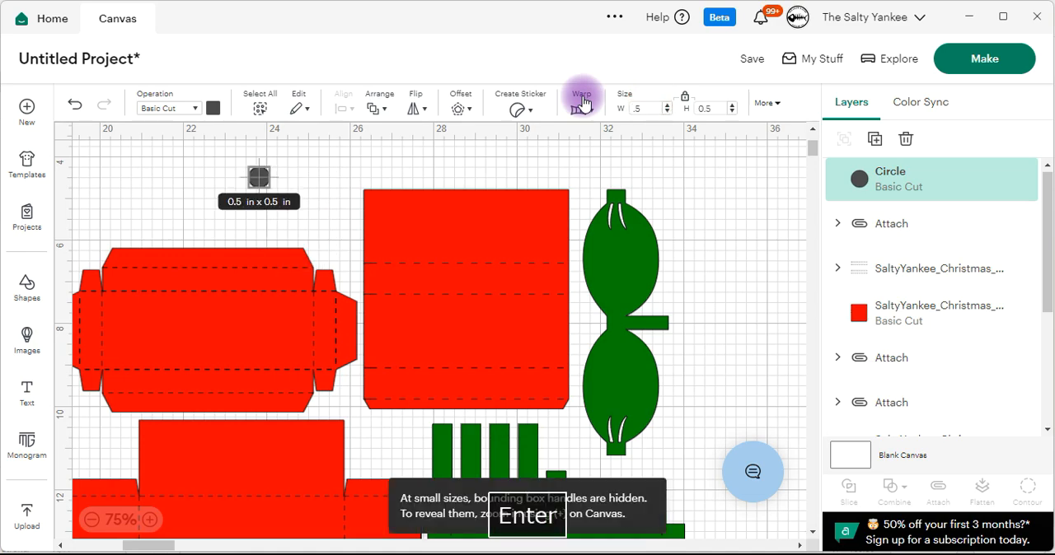
pyautogui.click(272, 198)
pyautogui.moveTo(262, 187); pyautogui.dragTo(384, 314)
pyautogui.click(150, 519)
pyautogui.click(158, 520)
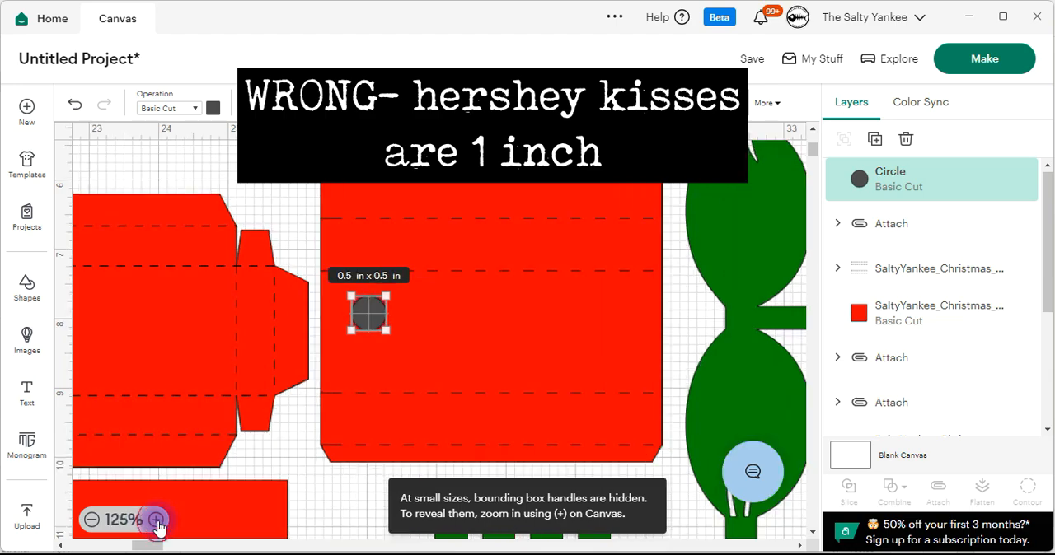
pyautogui.click(282, 247)
pyautogui.moveTo(375, 324)
pyautogui.mouseDown()
pyautogui.moveTo(357, 309)
pyautogui.moveTo(367, 315)
pyautogui.mouseUp()
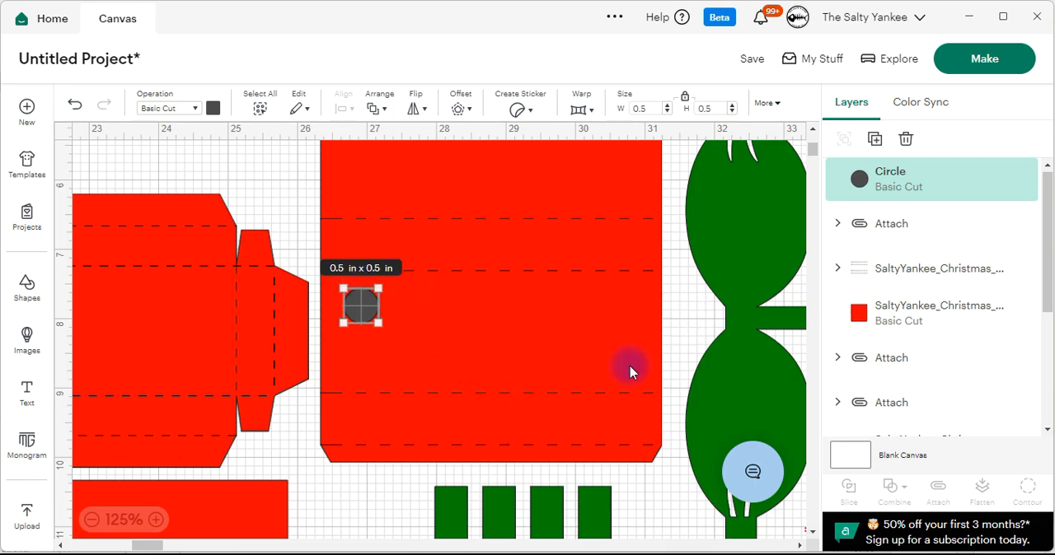
pyautogui.click(91, 520)
pyautogui.click(92, 520)
pyautogui.click(92, 520)
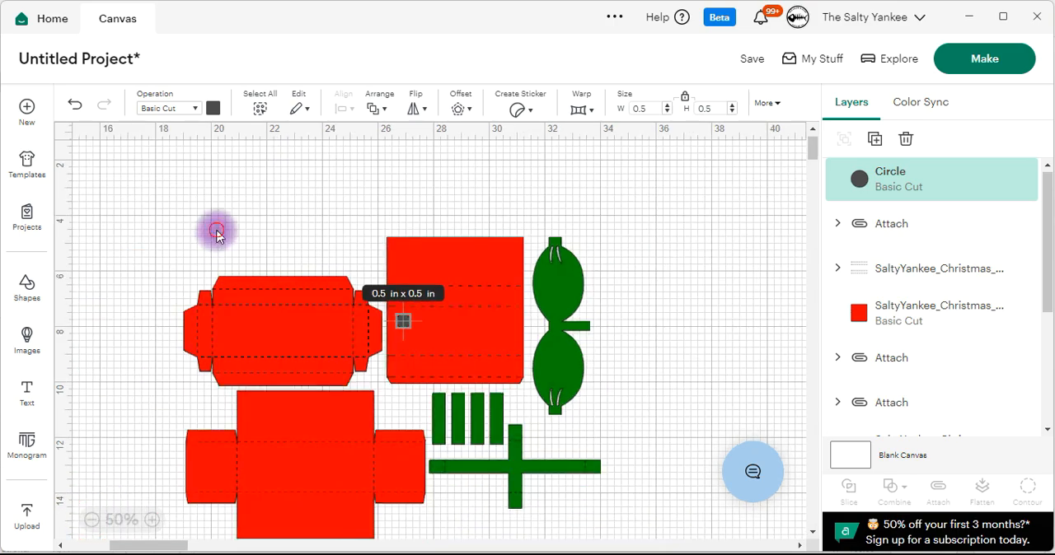
pyautogui.click(447, 337)
pyautogui.hscroll(-5, 335, 228)
pyautogui.click(243, 508)
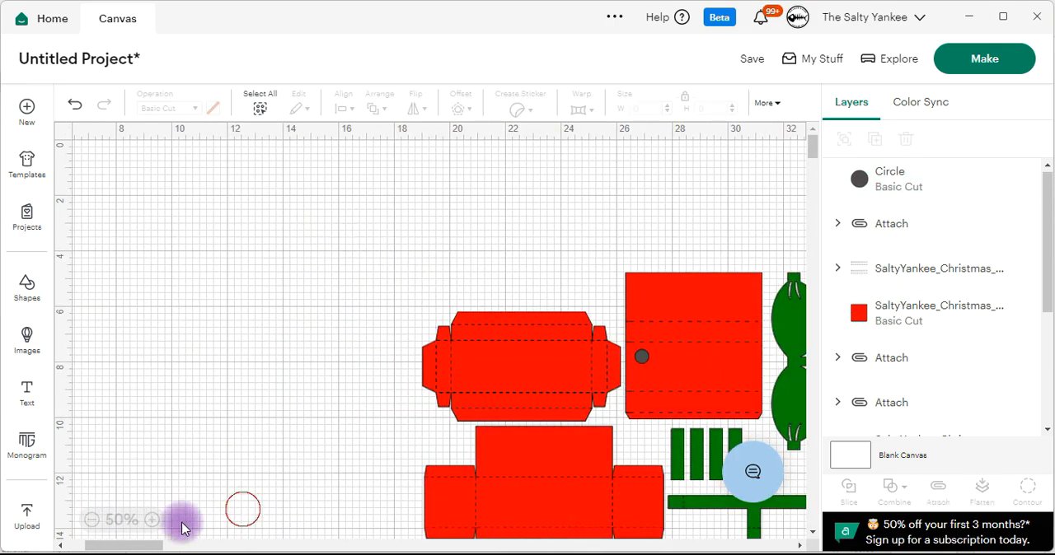
pyautogui.moveTo(141, 544); pyautogui.dragTo(167, 545)
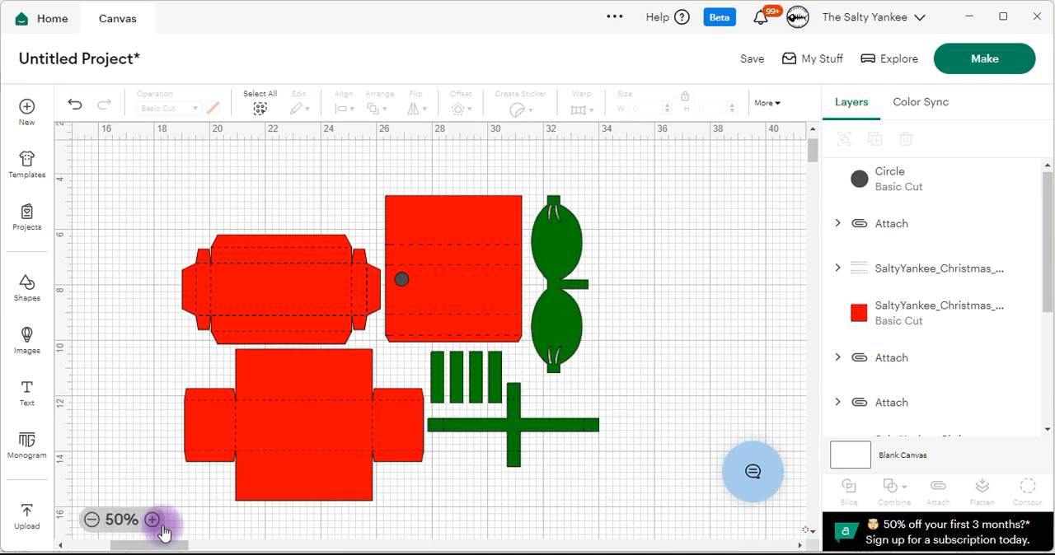
pyautogui.click(151, 520)
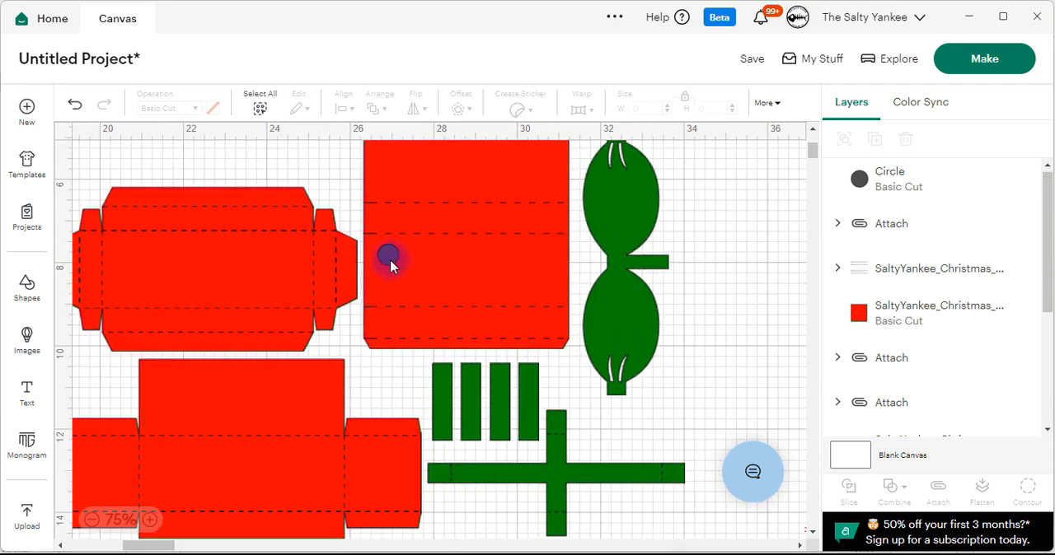
# Nudge the small circle slightly and duplicate it three times.
pyautogui.moveTo(393, 261); pyautogui.dragTo(389, 258)
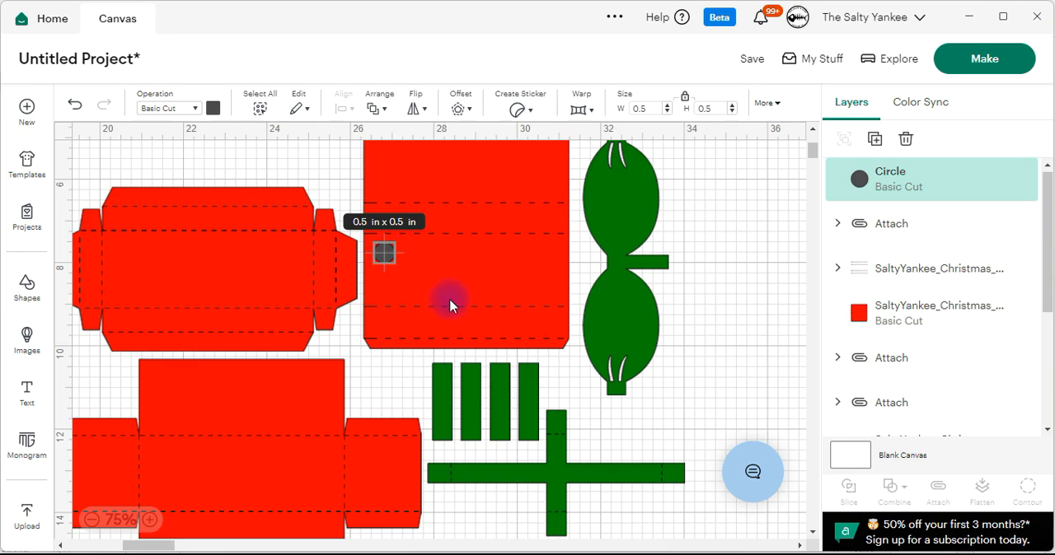
pyautogui.click(874, 142)
pyautogui.click(874, 142)
pyautogui.click(874, 142)
pyautogui.click(680, 261)
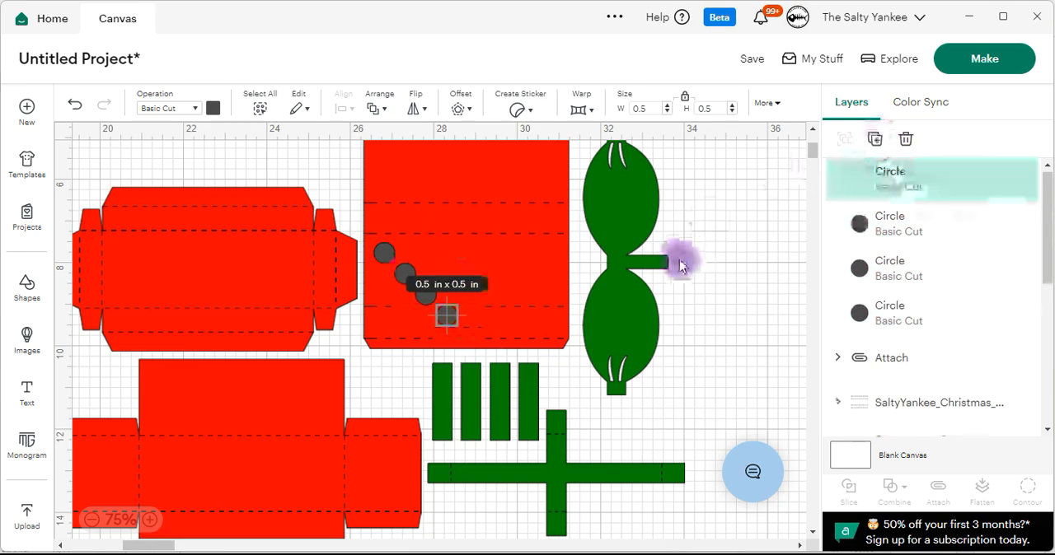
# Spread the four circles in a zigzag row across the red panel's middle section.
pyautogui.moveTo(425, 294); pyautogui.dragTo(458, 258)
pyautogui.moveTo(454, 313); pyautogui.dragTo(514, 261)
pyautogui.moveTo(405, 275); pyautogui.dragTo(419, 284)
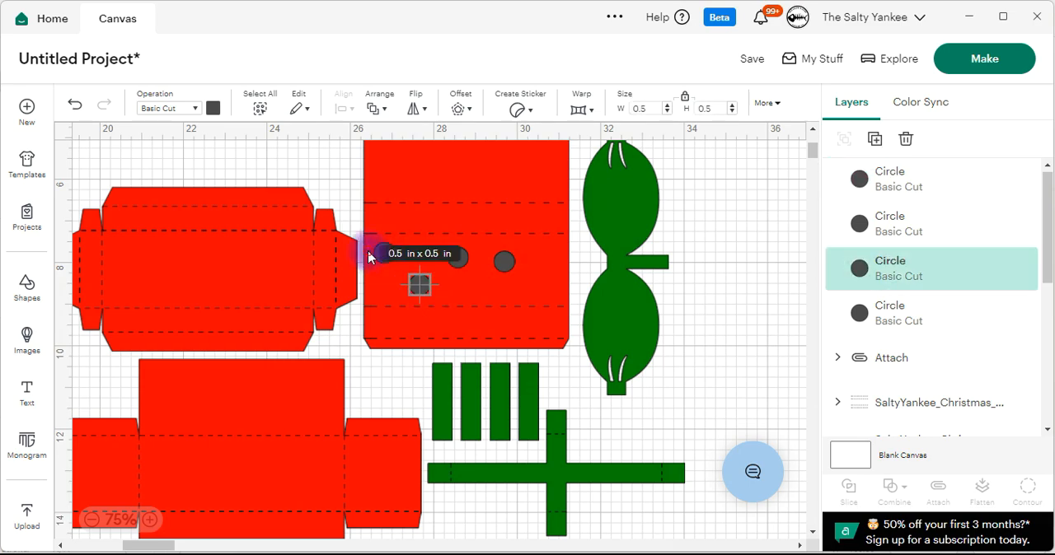
pyautogui.click(390, 260)
pyautogui.hotkey('ctrl', 'z')
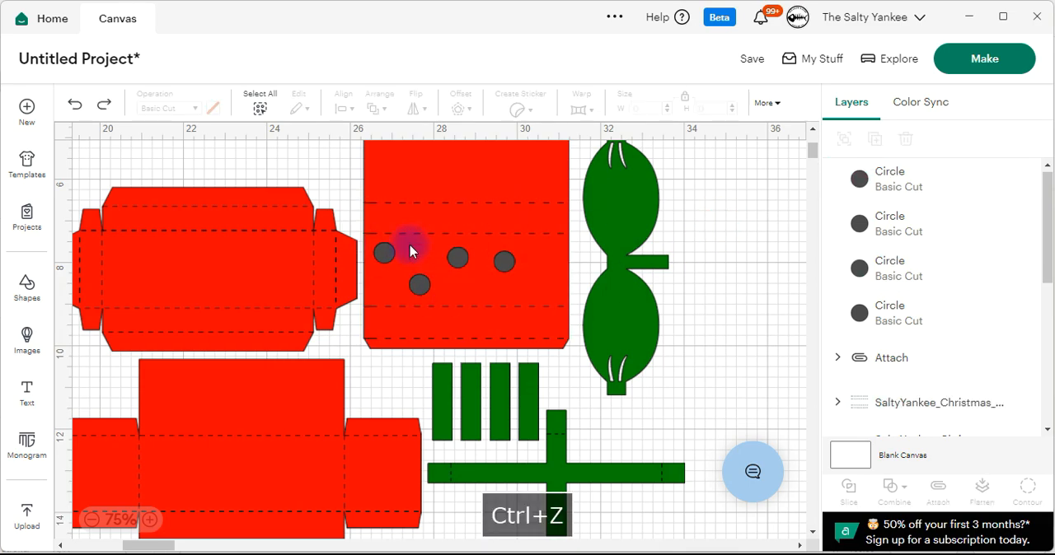
pyautogui.click(384, 257)
pyautogui.moveTo(457, 258); pyautogui.dragTo(486, 287)
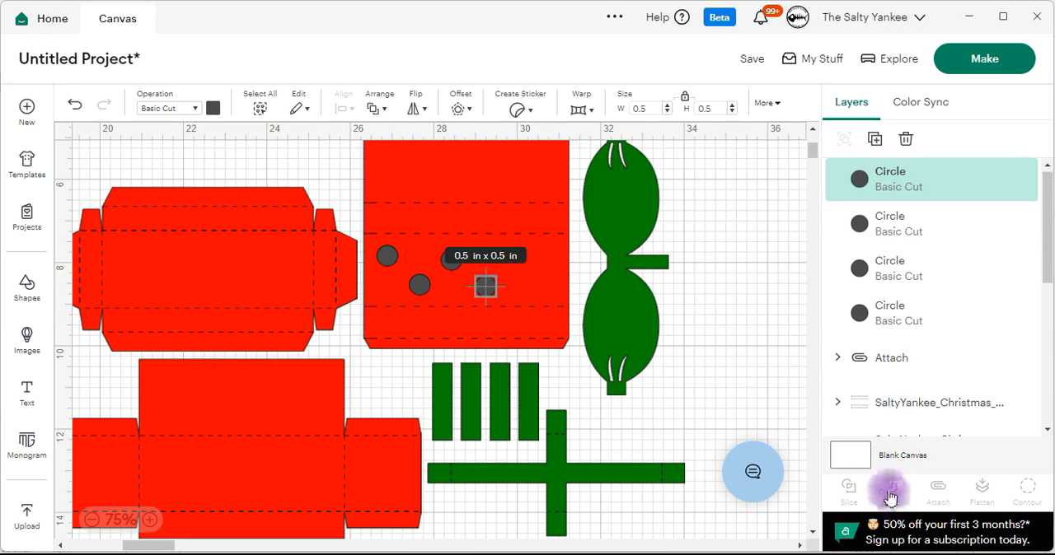
# Add two more copies of the circle to continue the zigzag row to the red panel's right end.
pyautogui.click(898, 188)
pyautogui.click(874, 139)
pyautogui.moveTo(501, 301); pyautogui.dragTo(543, 288)
pyautogui.click(875, 139)
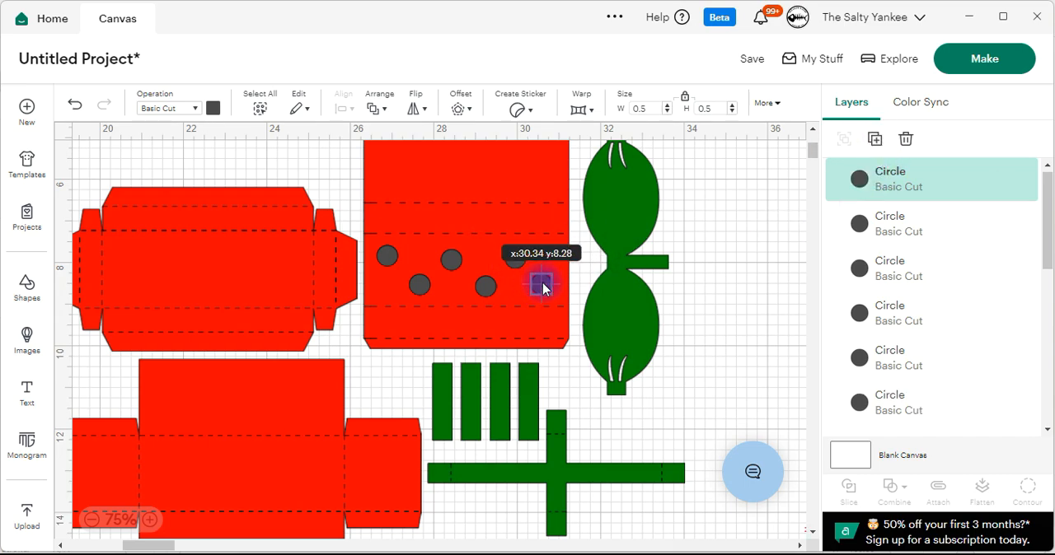
pyautogui.click(734, 235)
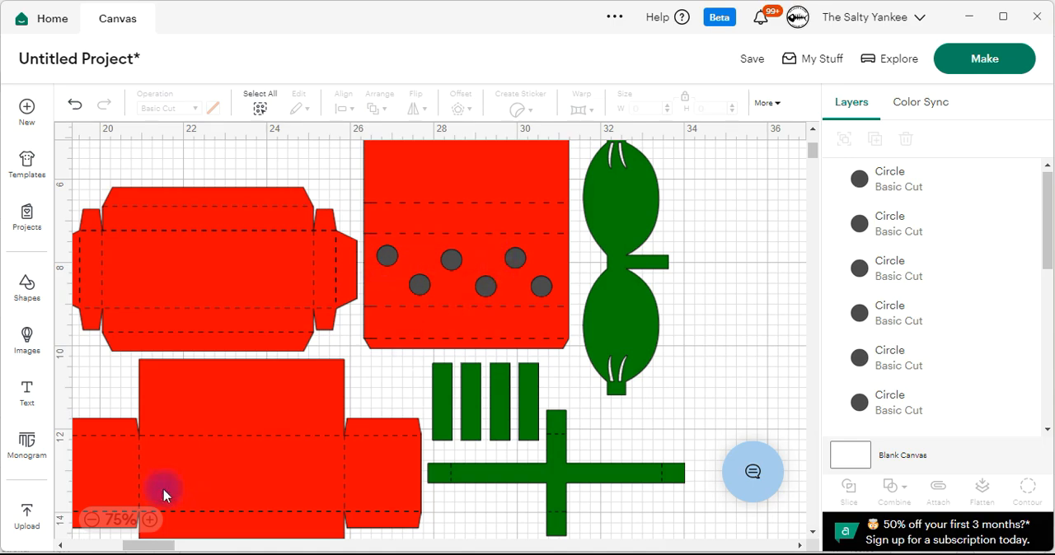
# Delete five of the circles, keeping only the one at the red panel's left end.
pyautogui.click(91, 519)
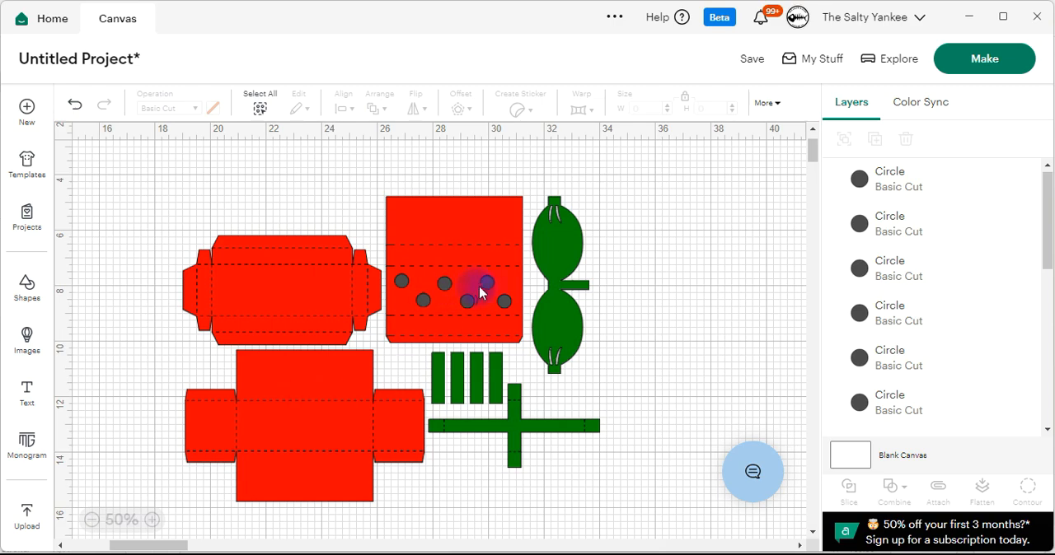
pyautogui.click(941, 188)
pyautogui.keyDown('shift'); pyautogui.click(934, 220); pyautogui.keyUp('shift')
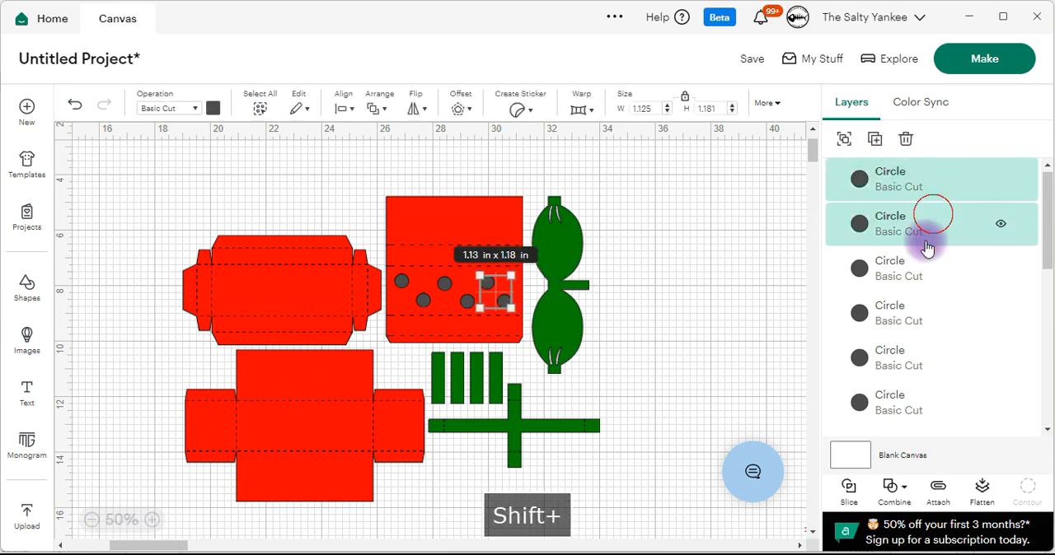
pyautogui.keyDown('shift'); pyautogui.click(918, 269); pyautogui.keyUp('shift')
pyautogui.keyDown('shift'); pyautogui.click(914, 317); pyautogui.keyUp('shift')
pyautogui.keyDown('shift'); pyautogui.click(914, 359); pyautogui.keyUp('shift')
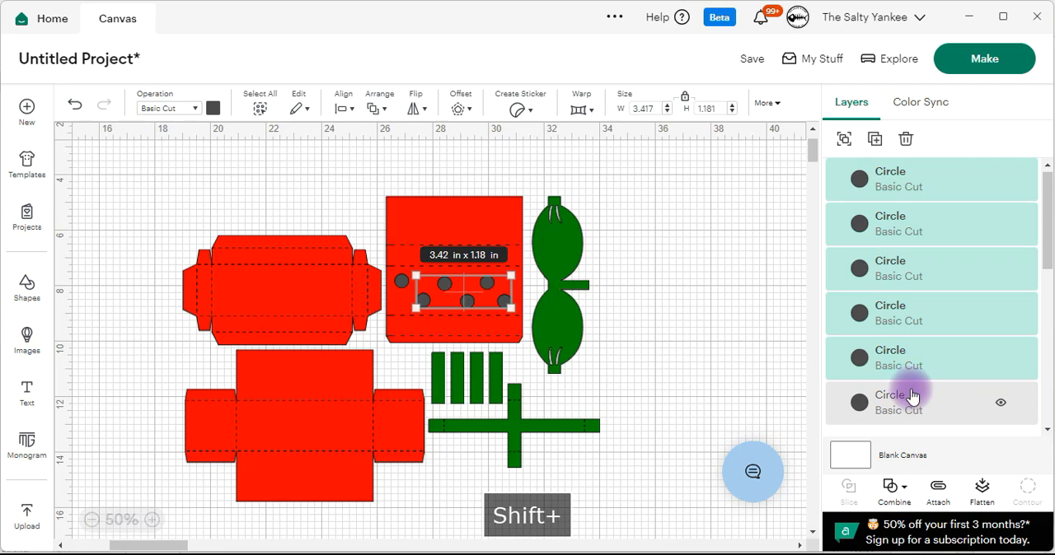
pyautogui.press('Delete')
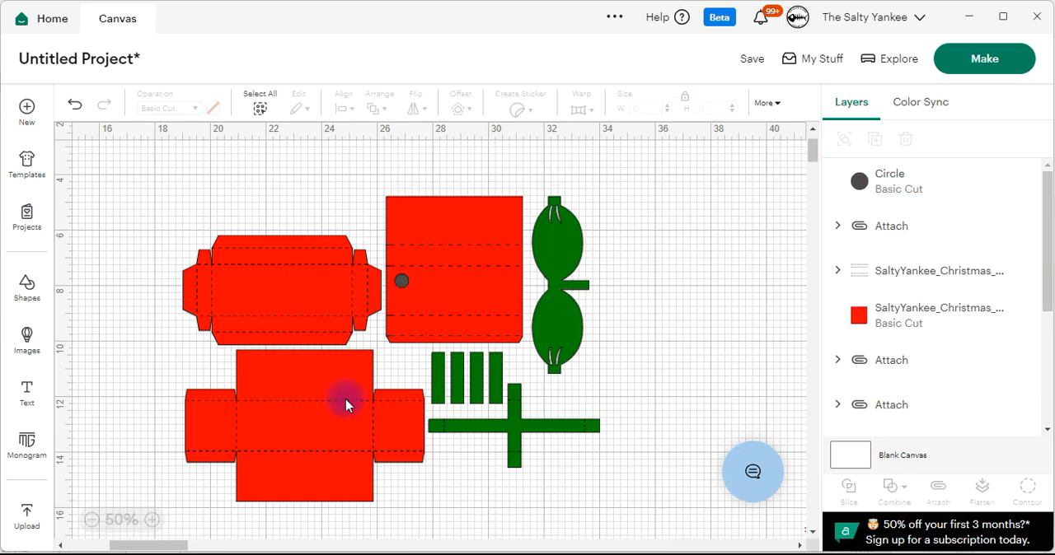
# Center the remaining circle vertically in the red panel's middle section, duplicate it twice, and line up the three circles in a row.
pyautogui.click(152, 520)
pyautogui.click(152, 520)
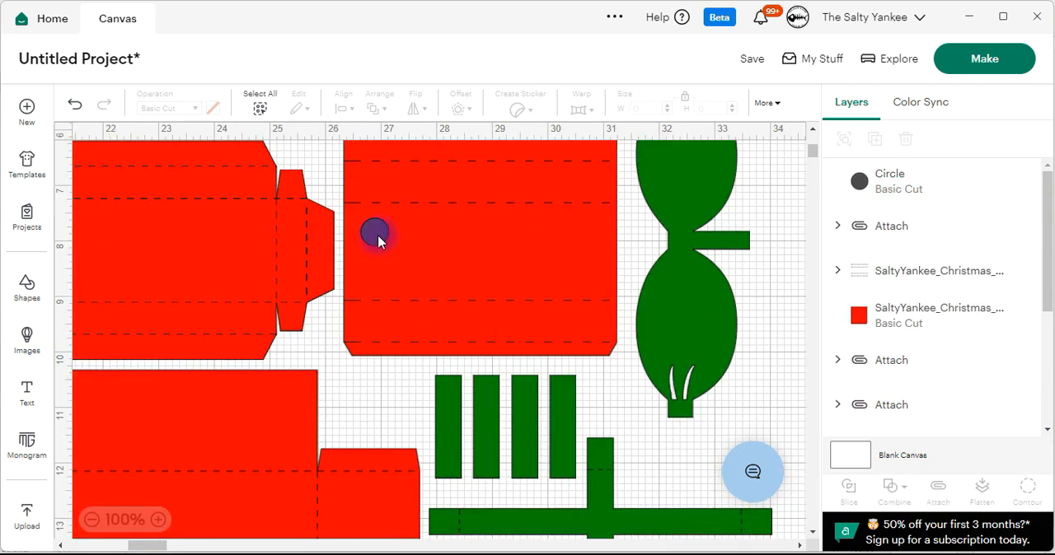
pyautogui.moveTo(378, 241); pyautogui.dragTo(377, 256)
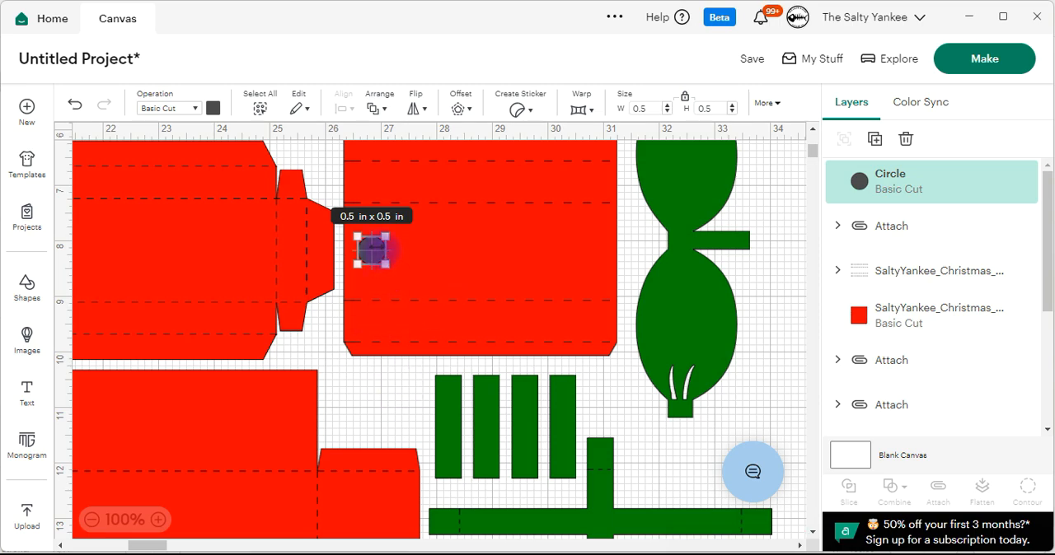
pyautogui.click(875, 139)
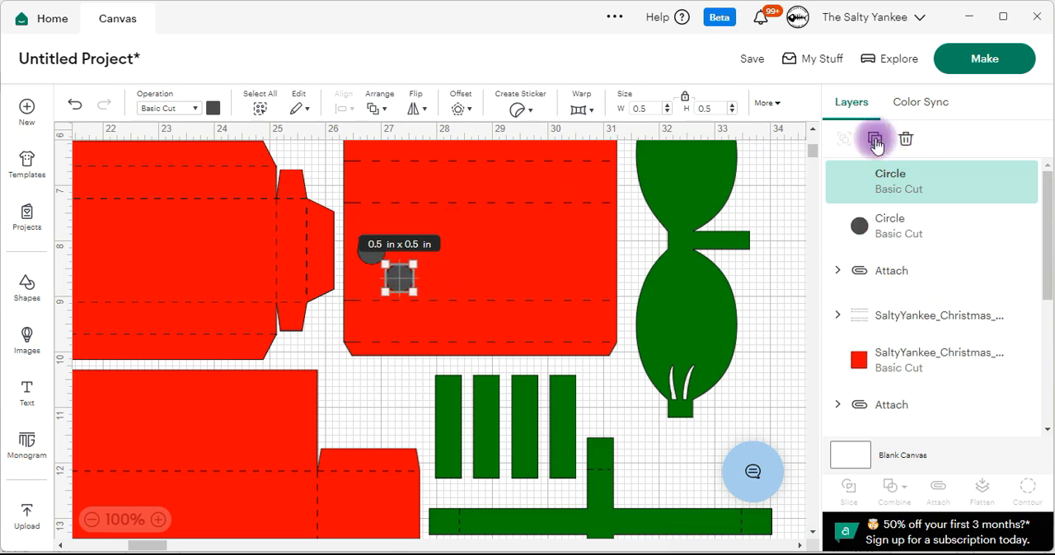
pyautogui.click(874, 138)
pyautogui.click(400, 275)
pyautogui.moveTo(400, 275); pyautogui.dragTo(443, 256)
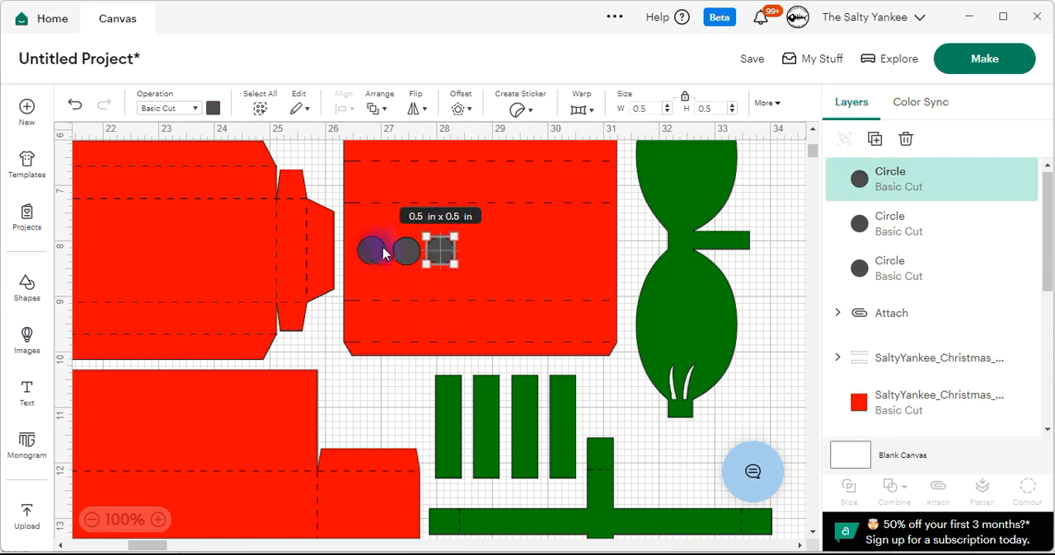
pyautogui.click(610, 381)
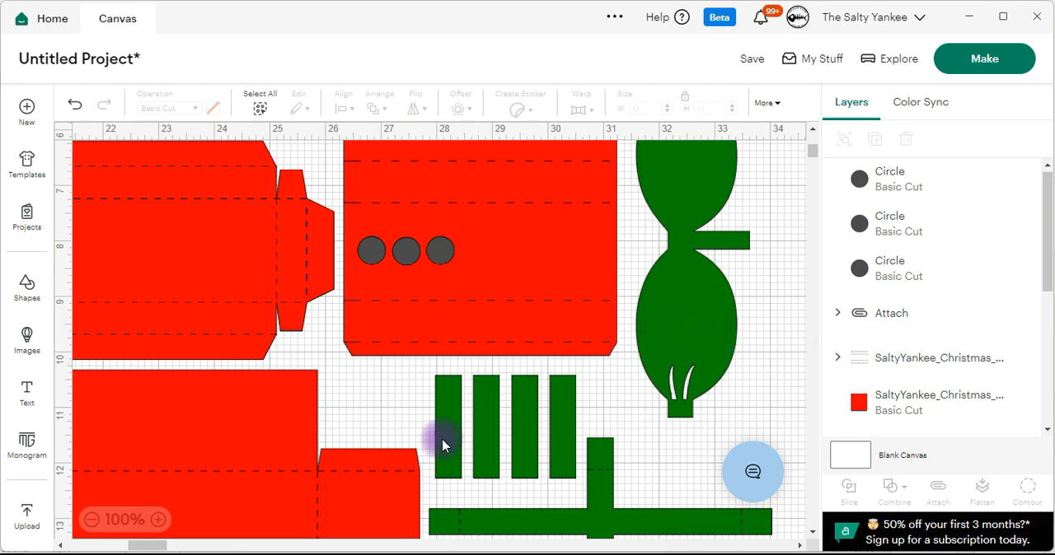
# Group the three circles together.
pyautogui.click(90, 526)
pyautogui.click(90, 521)
pyautogui.click(887, 267)
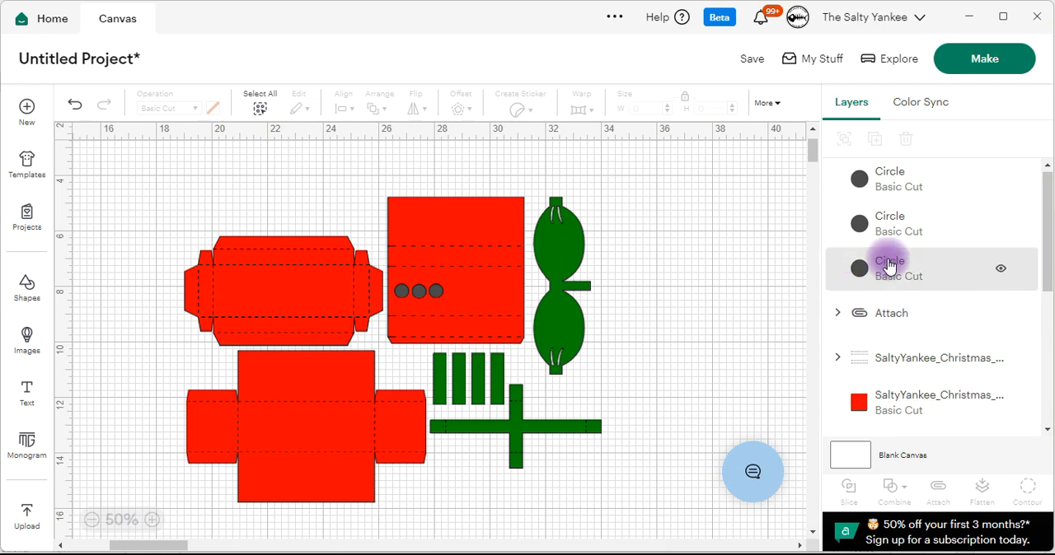
pyautogui.keyDown('shift'); pyautogui.click(941, 237); pyautogui.keyUp('shift')
pyautogui.keyDown('shift'); pyautogui.click(898, 175); pyautogui.keyUp('shift')
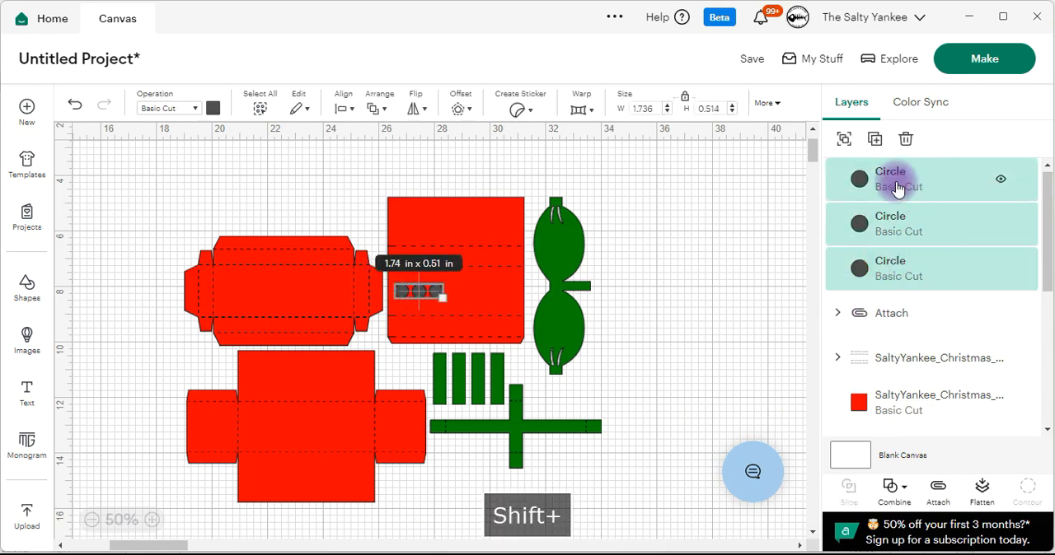
pyautogui.click(845, 141)
pyautogui.click(690, 200)
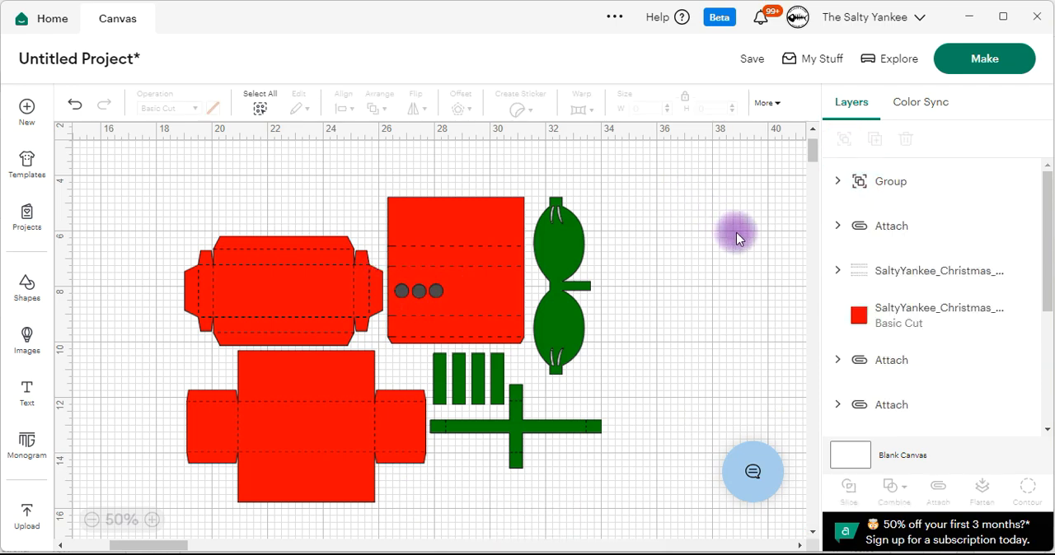
# Scale all box pieces except the circle group down to about 7.25 in wide, positioned so the circles span the red panel's middle section.
pyautogui.moveTo(157, 176); pyautogui.dragTo(632, 501)
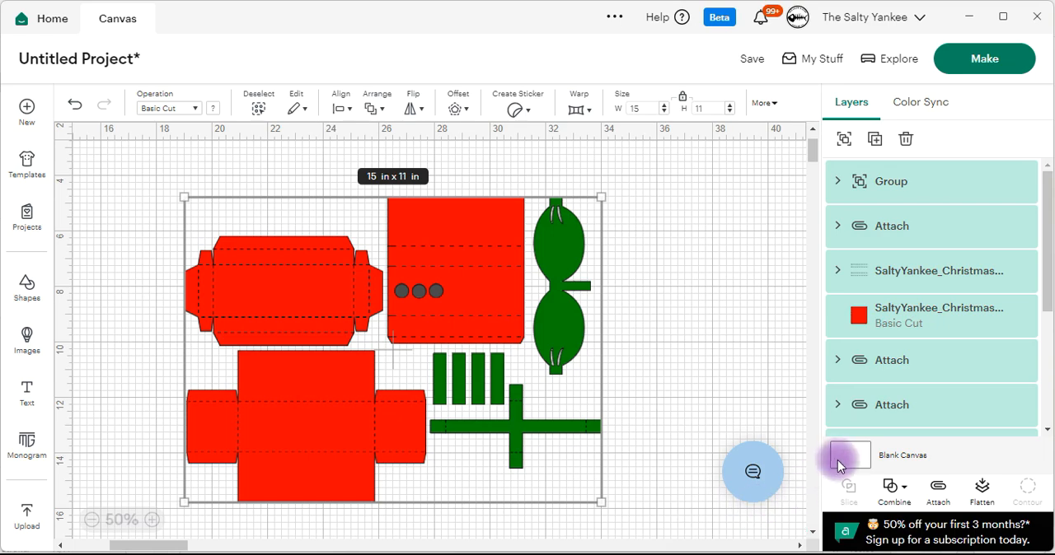
pyautogui.click(837, 182)
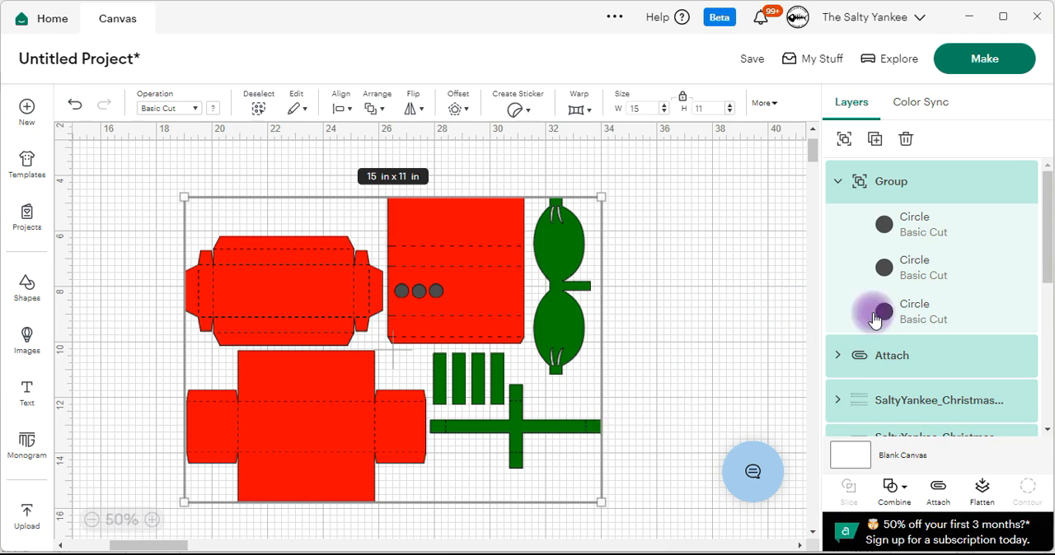
pyautogui.keyDown('shift'); pyautogui.click(901, 183); pyautogui.keyUp('shift')
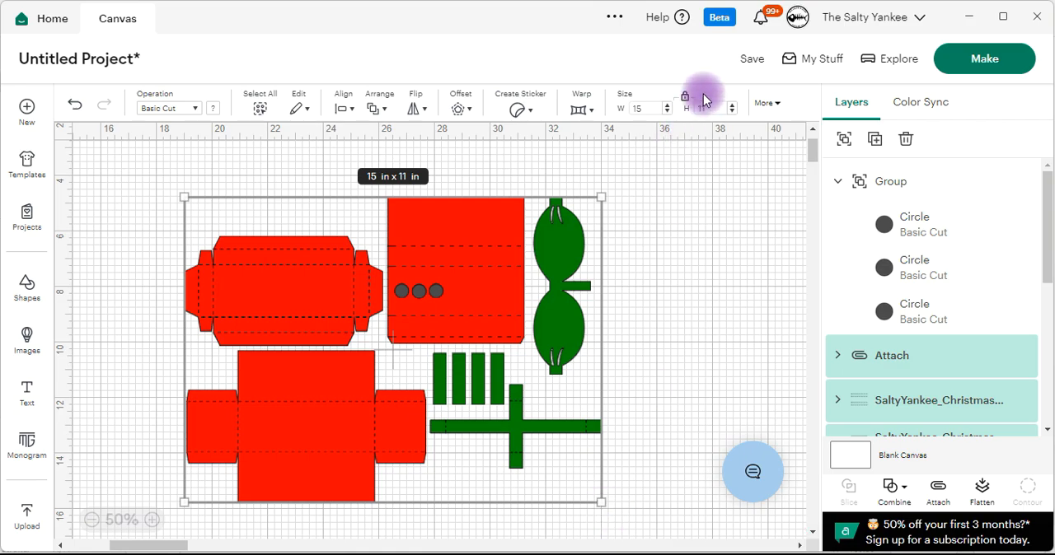
pyautogui.moveTo(603, 503); pyautogui.dragTo(465, 404)
pyautogui.moveTo(372, 244); pyautogui.dragTo(424, 285)
pyautogui.moveTo(511, 433); pyautogui.dragTo(429, 377)
pyautogui.moveTo(275, 349); pyautogui.dragTo(332, 367)
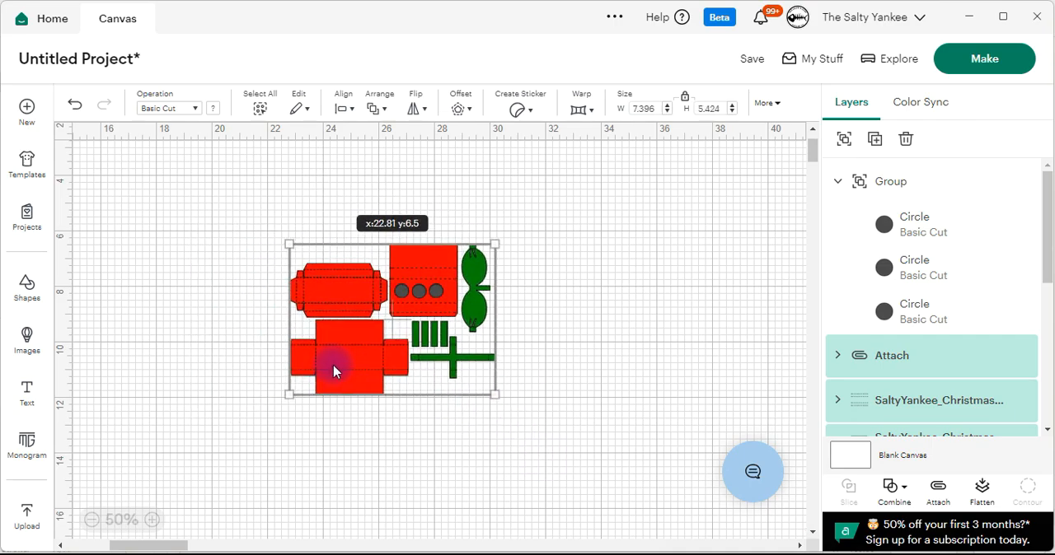
pyautogui.moveTo(495, 393); pyautogui.dragTo(476, 391)
pyautogui.moveTo(351, 369); pyautogui.dragTo(353, 374)
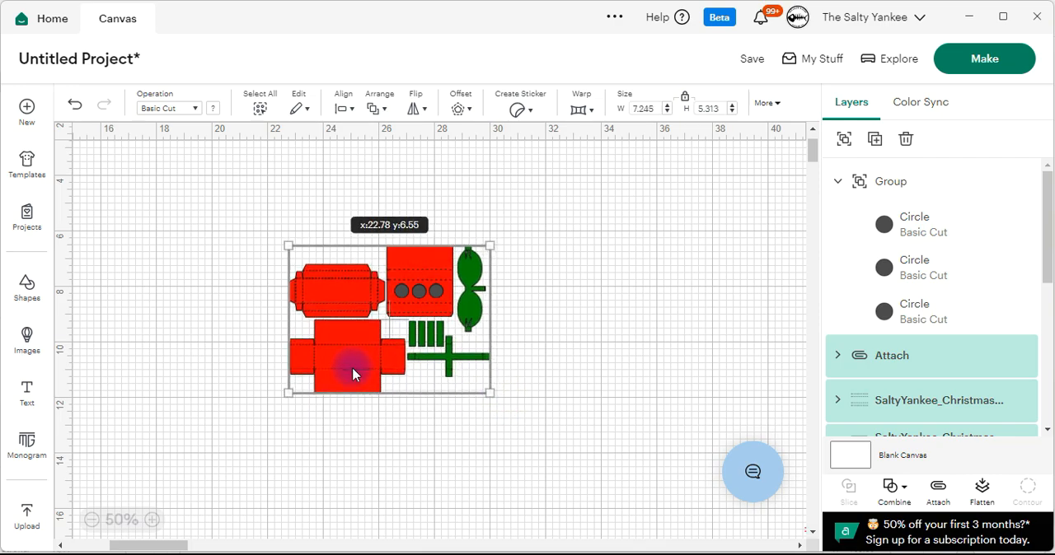
# Enlarge all box pieces except the circle group to about 8.04 in wide, keeping the circles within the red panel's middle section.
pyautogui.moveTo(490, 393); pyautogui.dragTo(511, 408)
pyautogui.moveTo(366, 388); pyautogui.dragTo(351, 383)
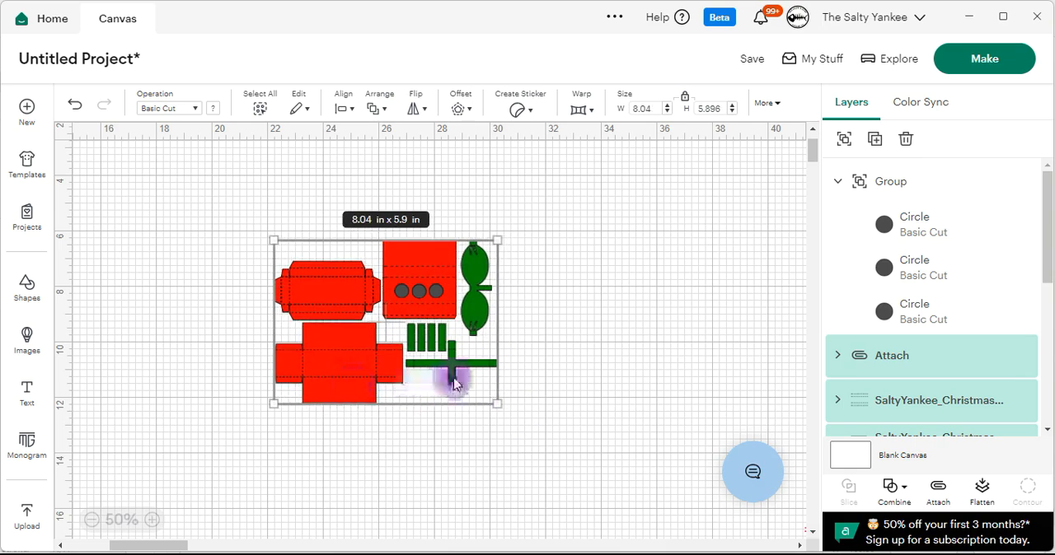
pyautogui.click(150, 520)
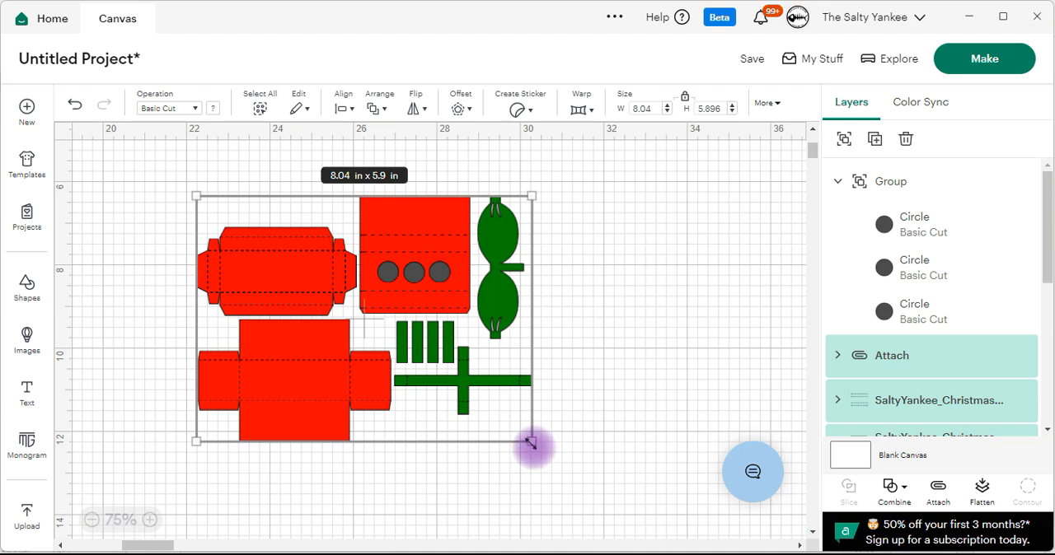
pyautogui.click(614, 303)
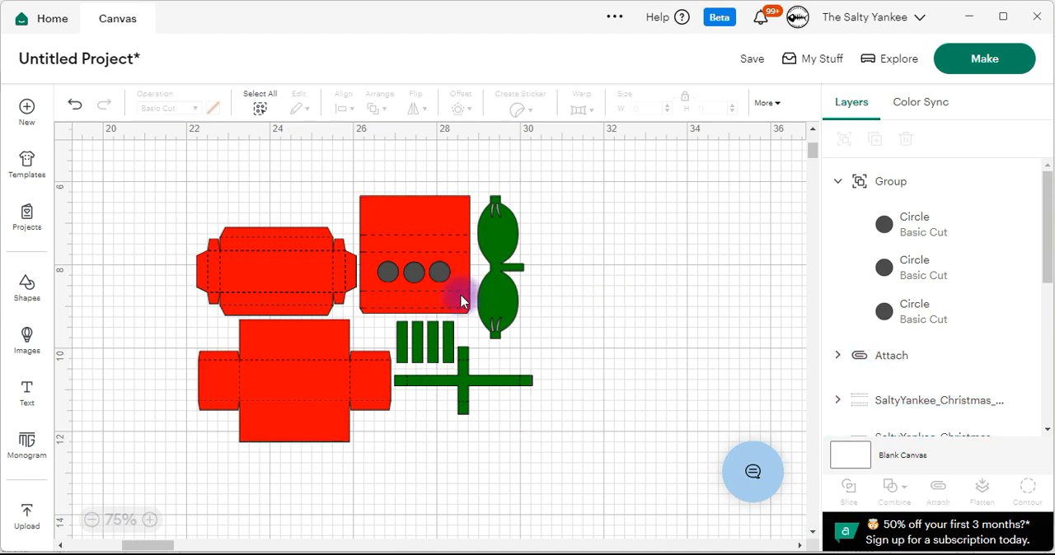
pyautogui.click(437, 218)
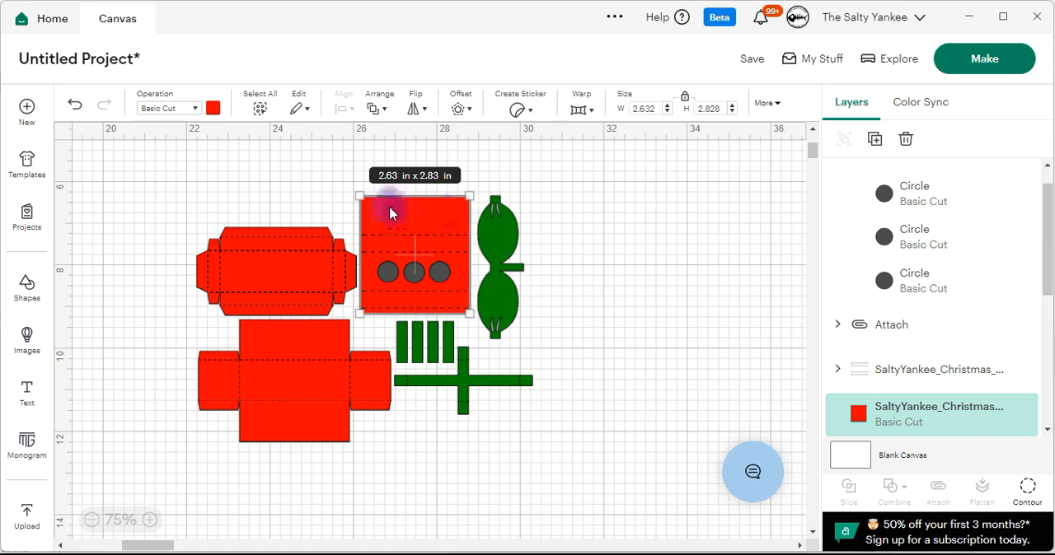
pyautogui.click(593, 201)
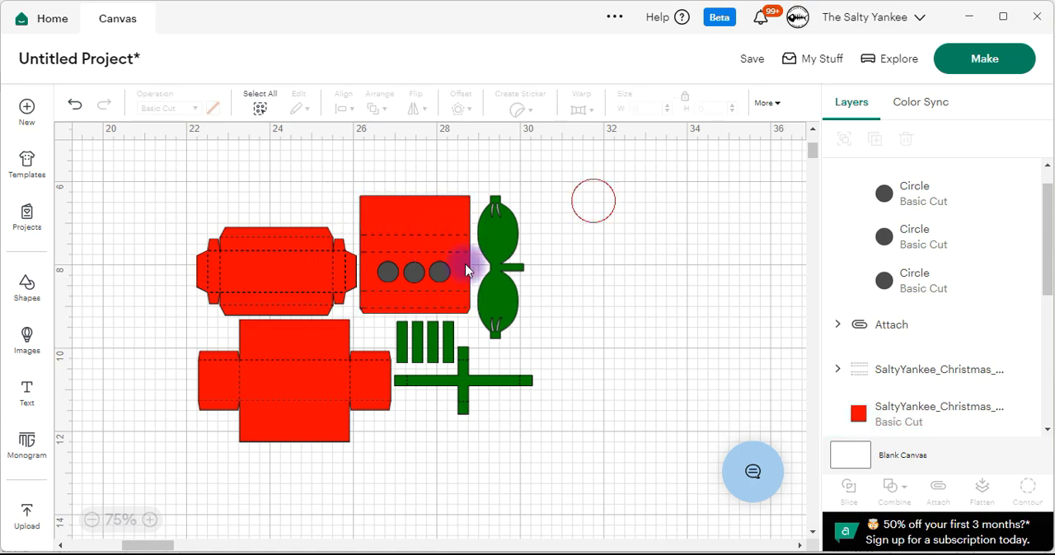
# Move the circle group off the red panel onto empty canvas and ungroup it, leaving all three circles selected.
pyautogui.click(150, 520)
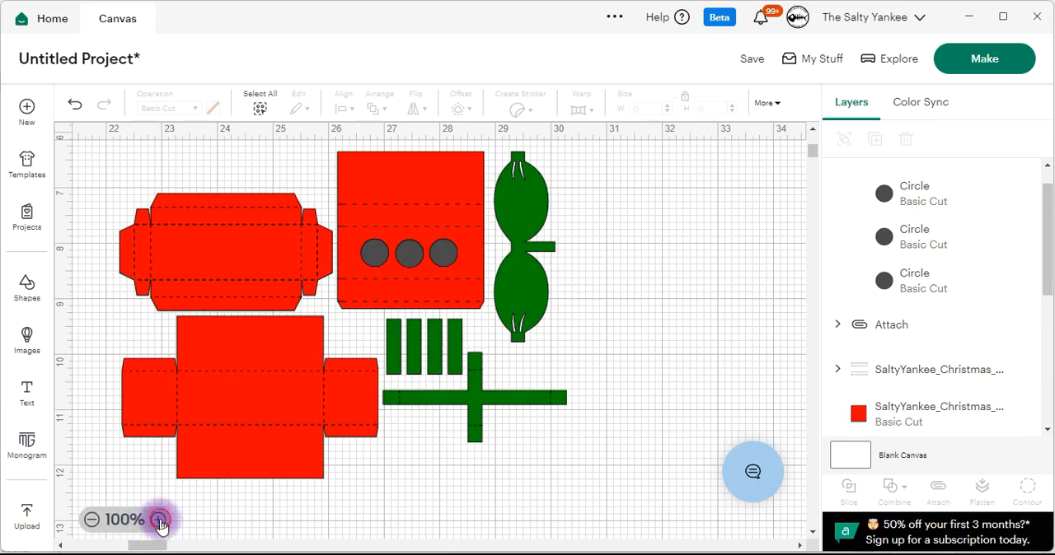
pyautogui.click(156, 519)
pyautogui.moveTo(365, 240); pyautogui.dragTo(629, 329)
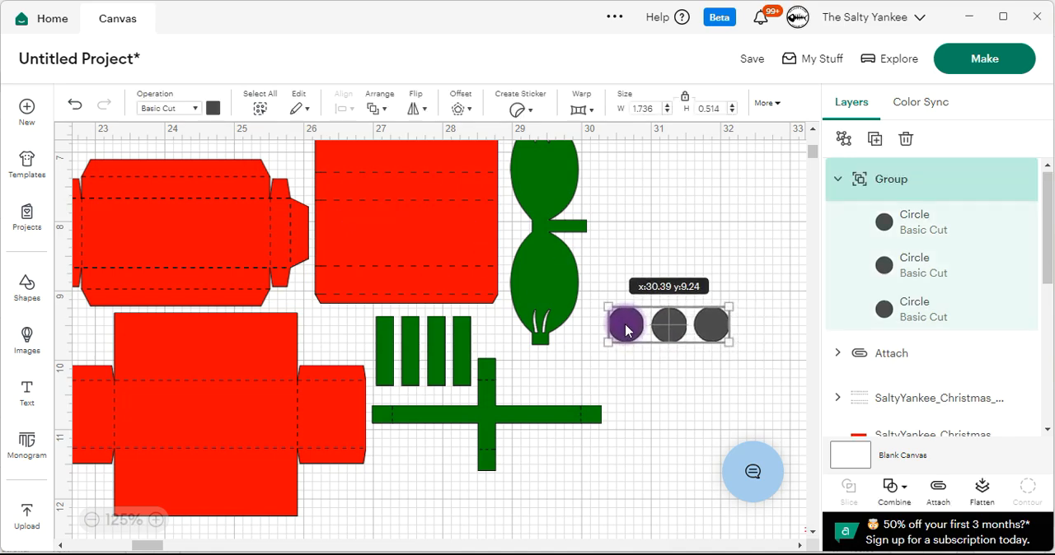
pyautogui.click(378, 111)
pyautogui.click(777, 219)
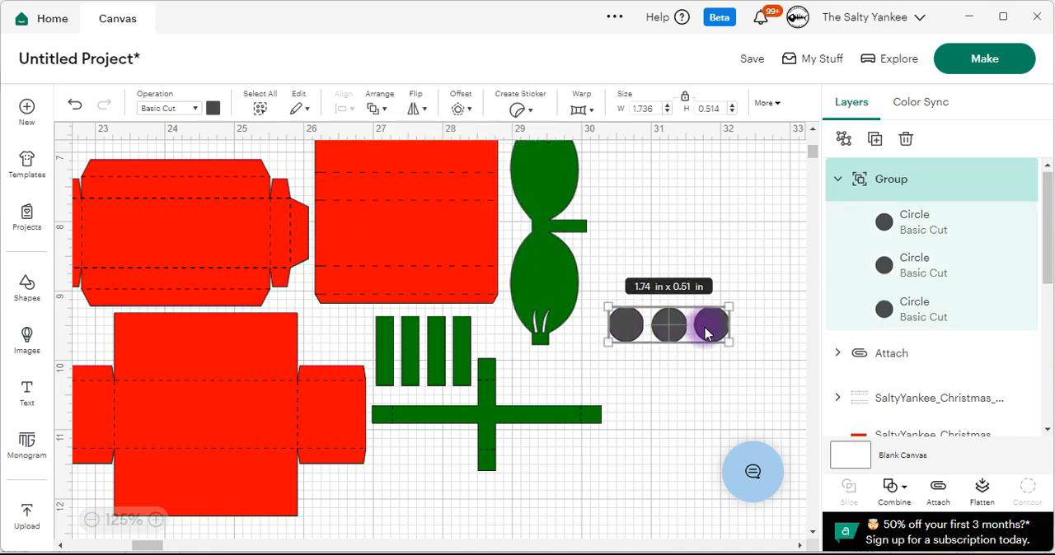
pyautogui.click(843, 138)
pyautogui.moveTo(777, 236); pyautogui.dragTo(600, 353)
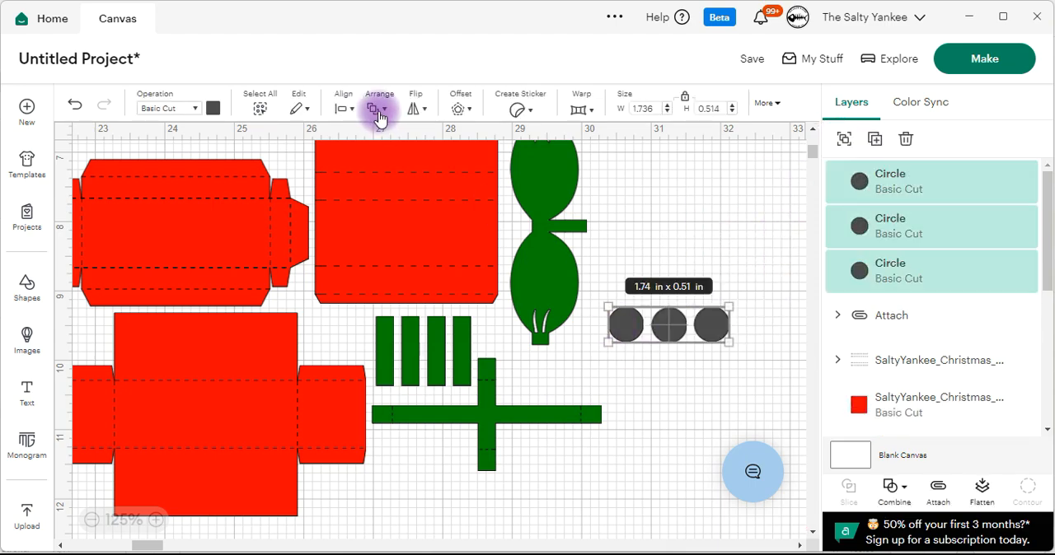
# Distribute the three circles horizontally and center them vertically with each other.
pyautogui.click(345, 108)
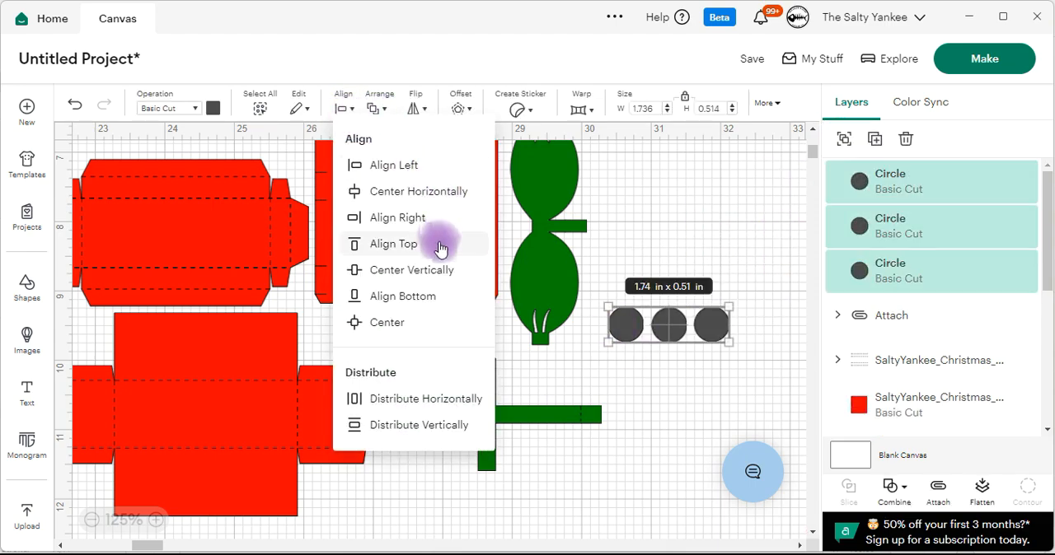
pyautogui.click(445, 399)
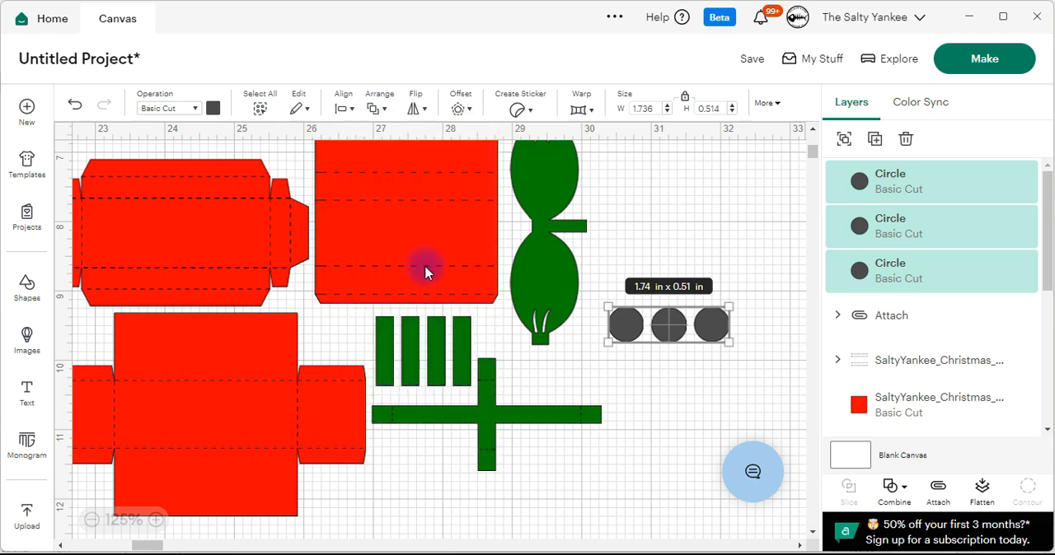
pyautogui.click(346, 107)
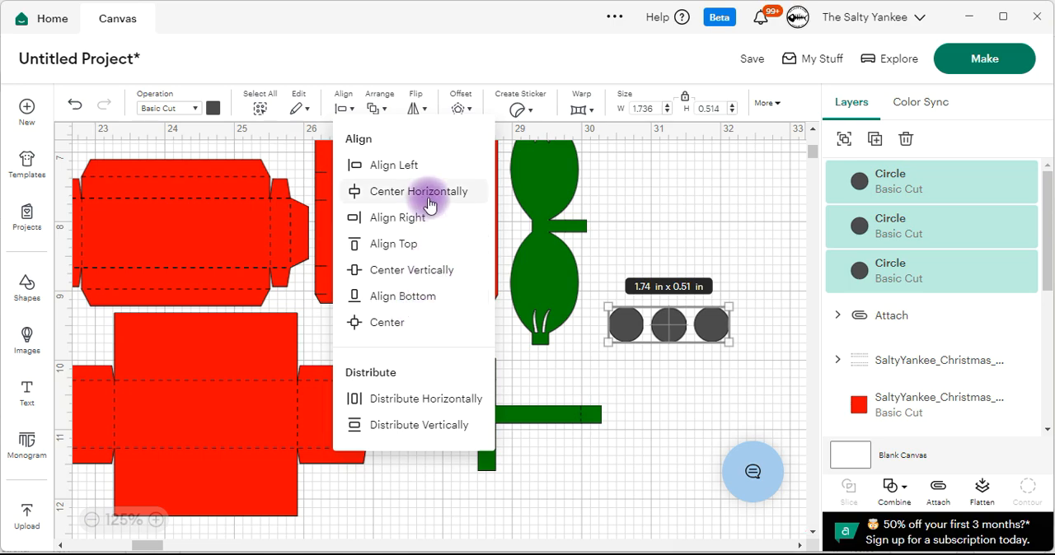
pyautogui.click(433, 271)
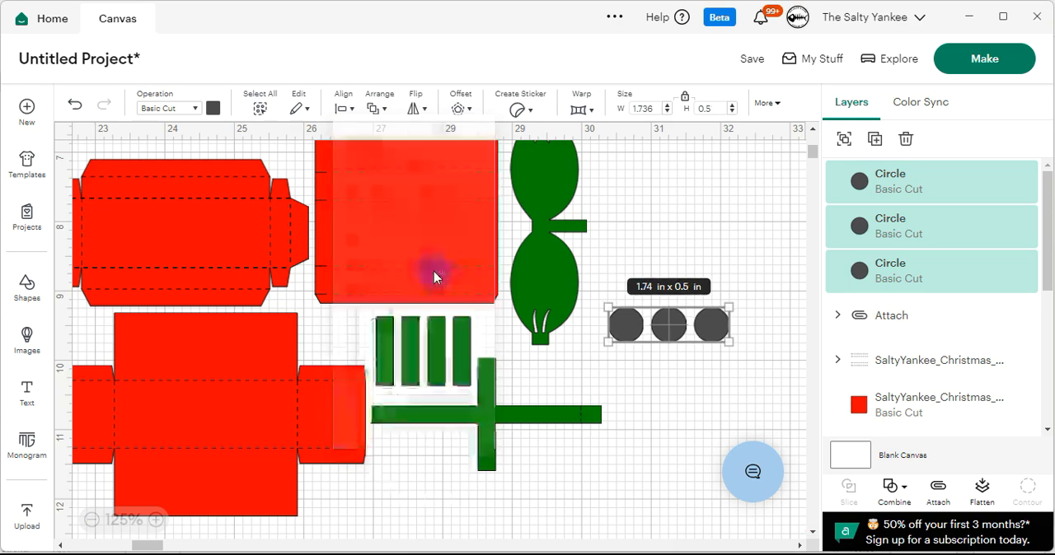
# Weld the three circles into one shape and place it back in the red panel's middle section.
pyautogui.moveTo(762, 371); pyautogui.dragTo(607, 302)
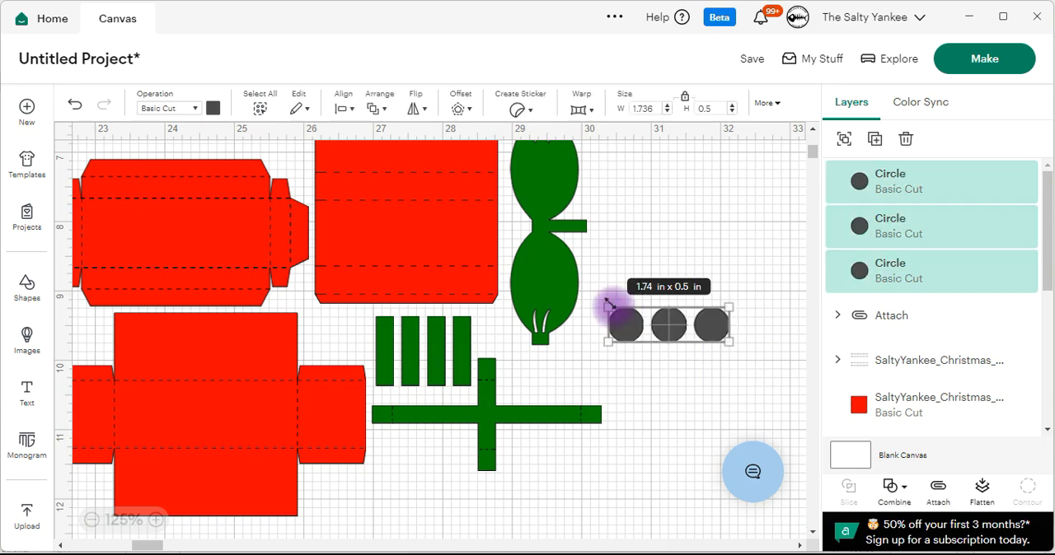
pyautogui.click(895, 486)
pyautogui.click(891, 320)
pyautogui.moveTo(714, 323); pyautogui.dragTo(454, 240)
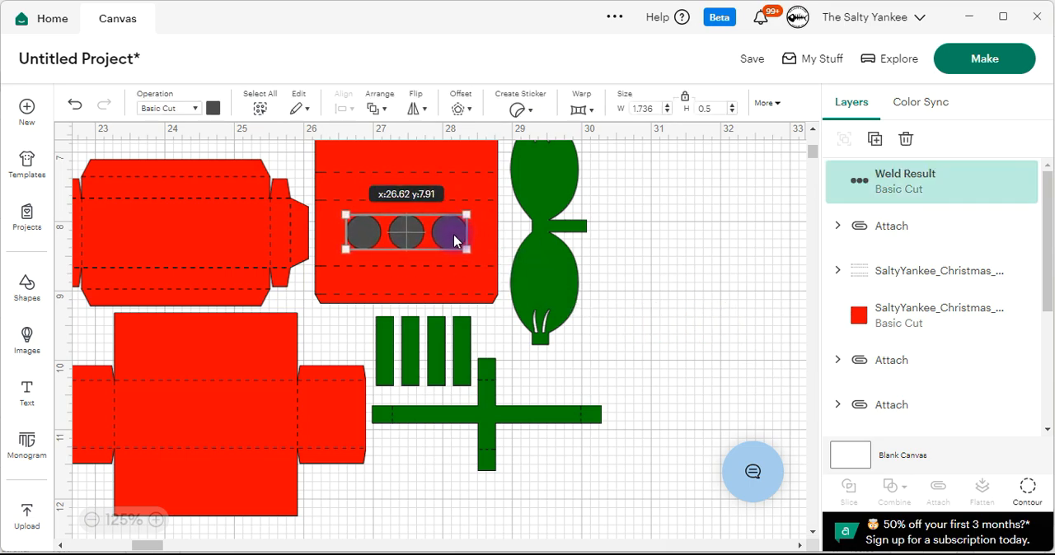
# Subtract the welded circles from the red panel to cut three round windows.
pyautogui.click(638, 306)
pyautogui.scroll(2, 486, 326)
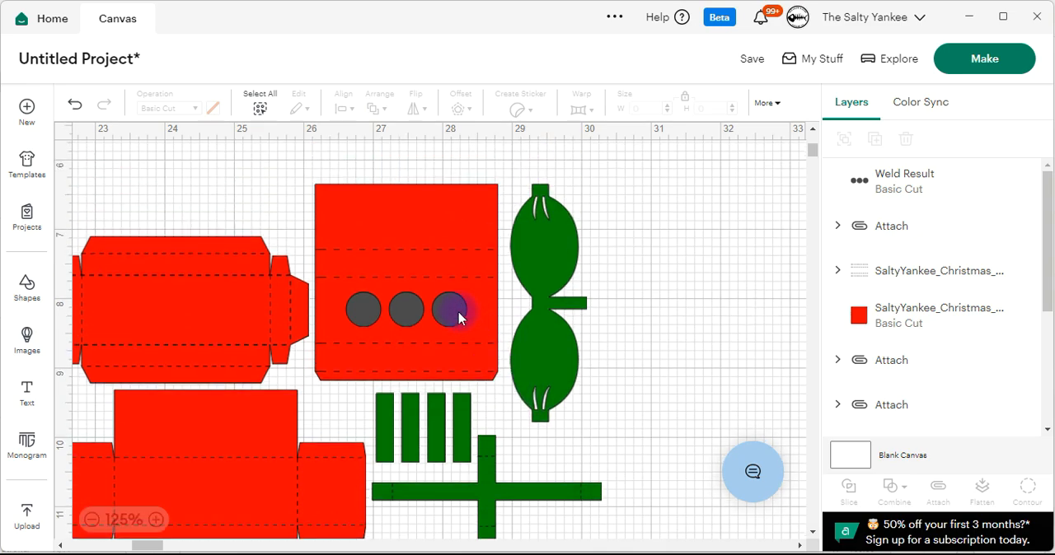
pyautogui.click(458, 313)
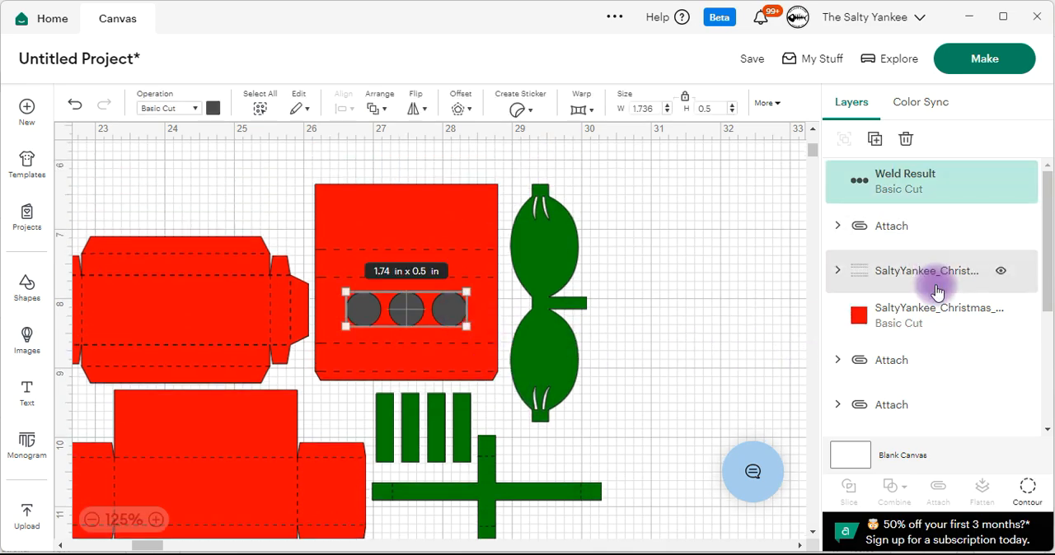
pyautogui.scroll(-2, 906, 289)
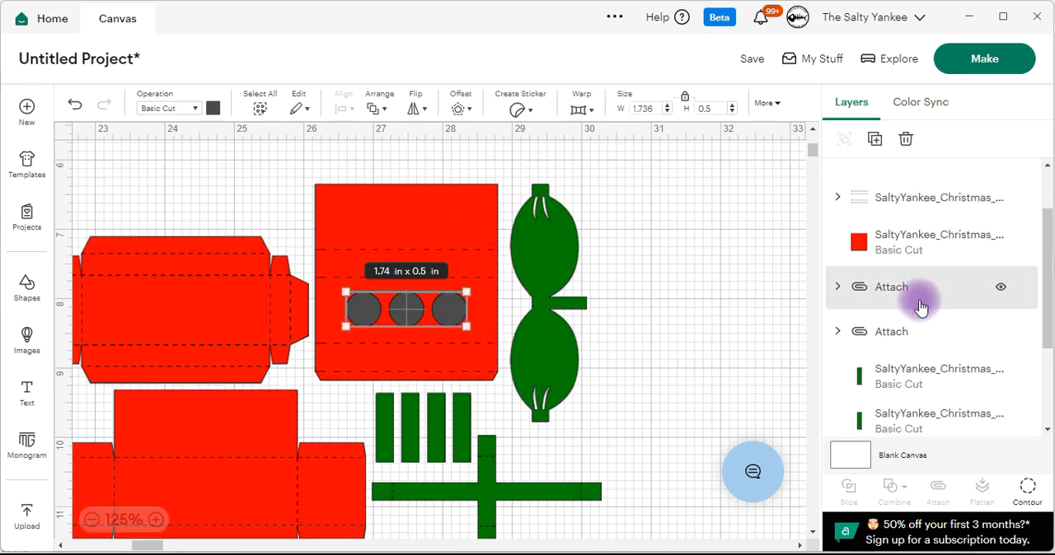
pyautogui.keyDown('shift'); pyautogui.click(900, 239); pyautogui.keyUp('shift')
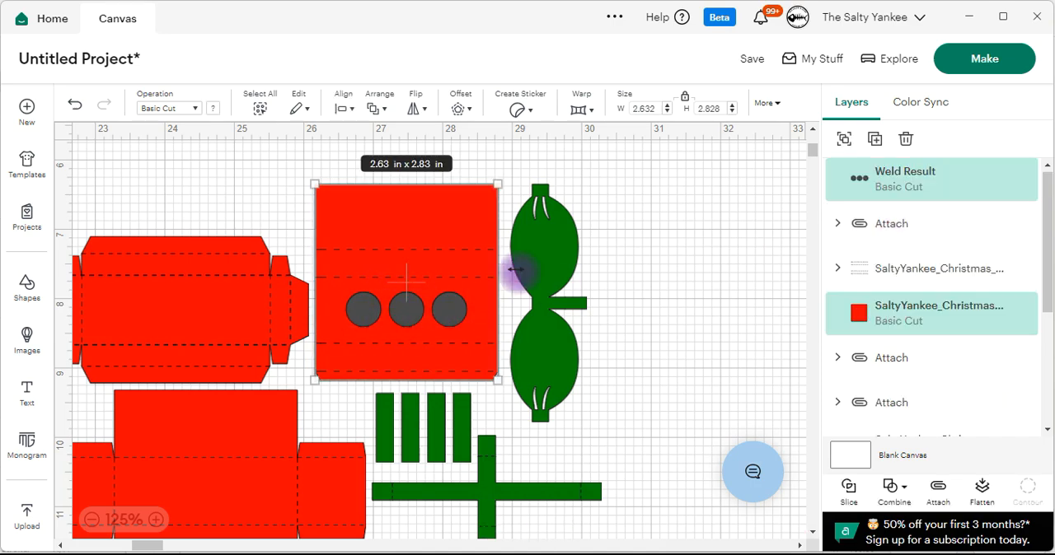
pyautogui.click(914, 499)
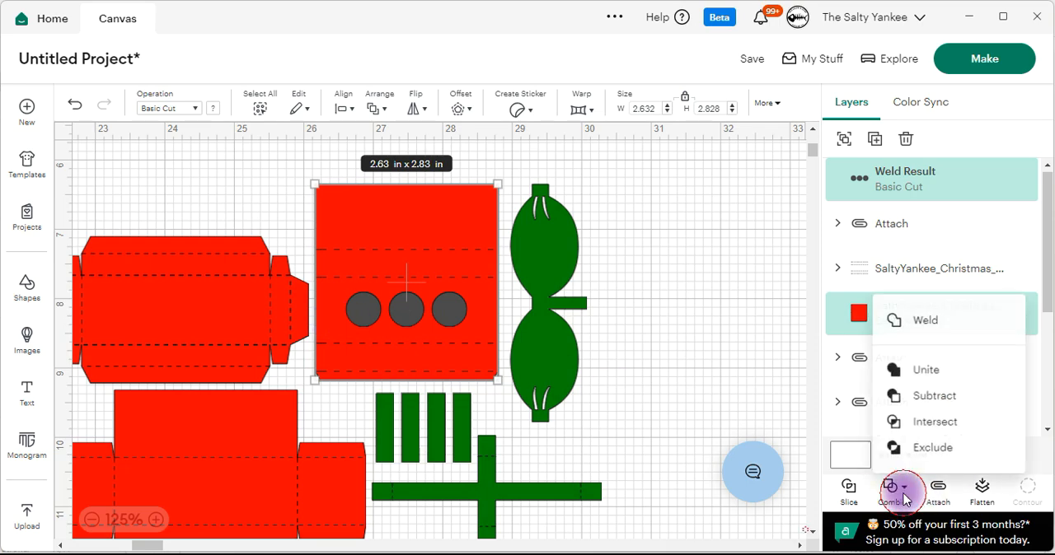
pyautogui.click(934, 396)
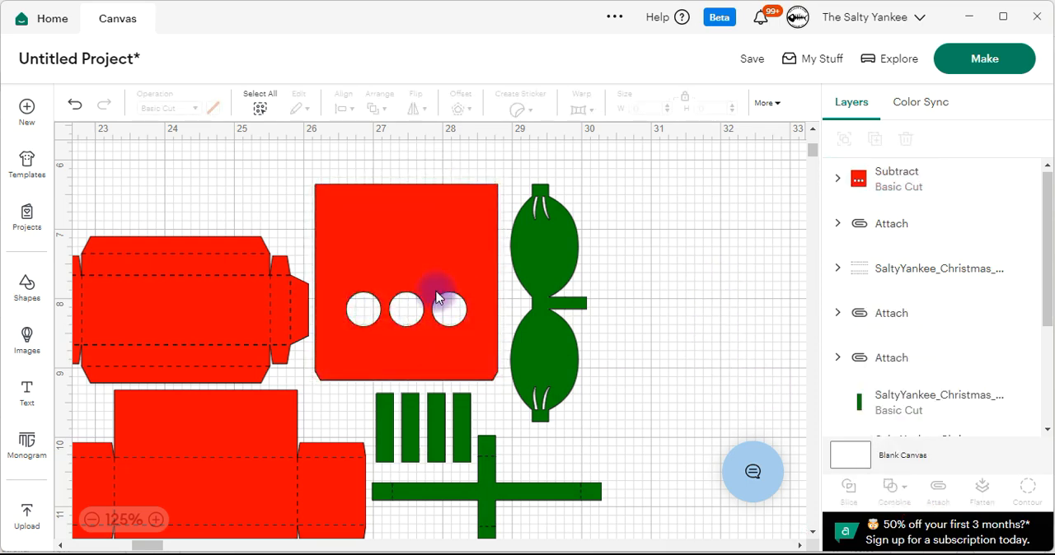
# Send the red panel with the round windows to the back, behind its score lines.
pyautogui.click(449, 230)
pyautogui.click(377, 108)
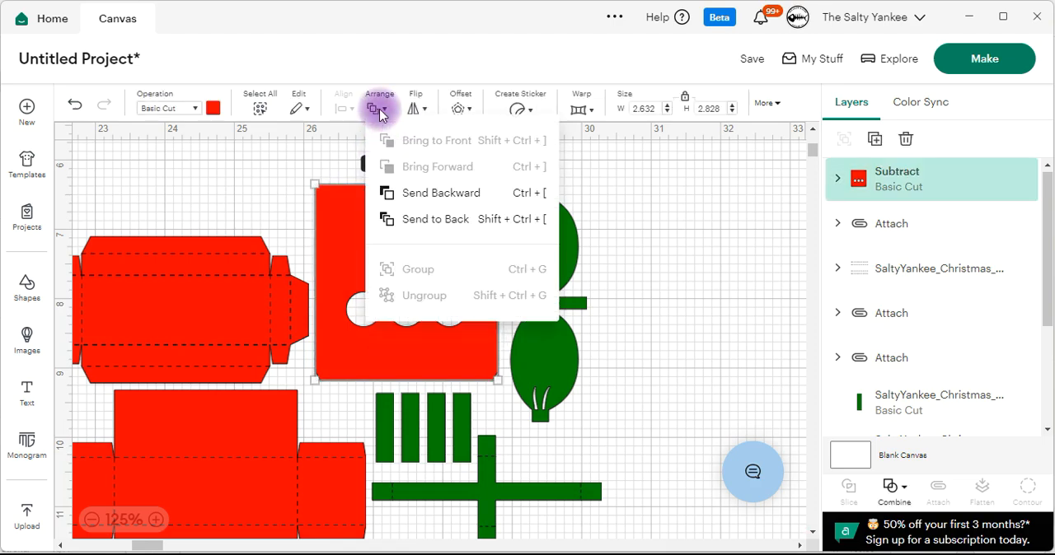
pyautogui.click(443, 219)
pyautogui.click(733, 236)
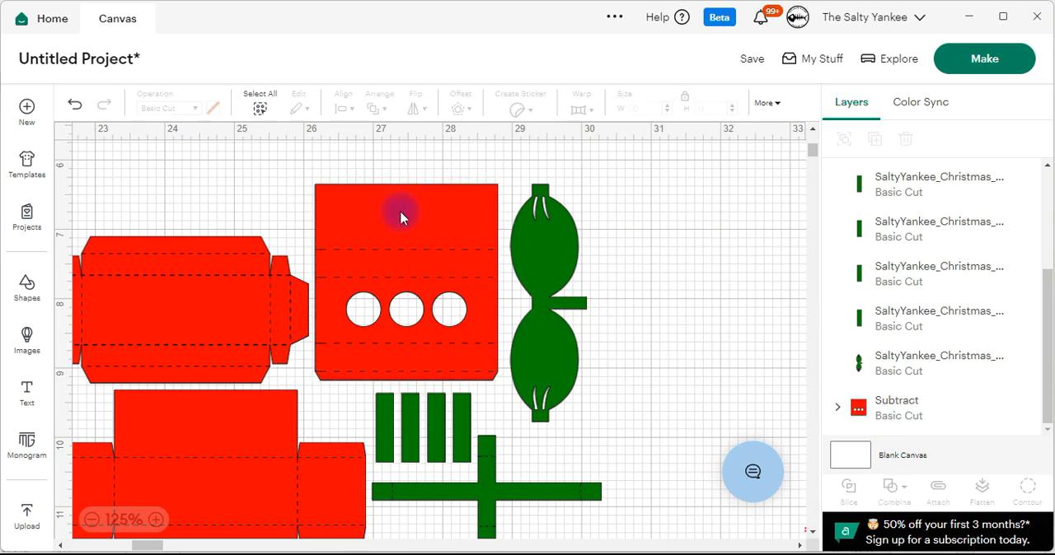
# Attach the score lines to the red panel with the round windows.
pyautogui.moveTo(366, 154); pyautogui.dragTo(452, 377)
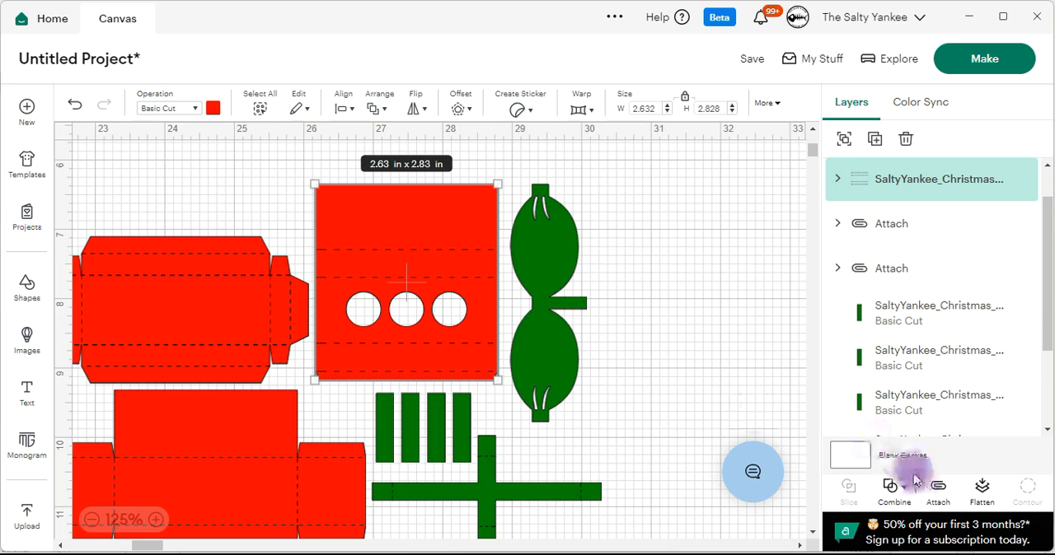
pyautogui.click(937, 488)
pyautogui.click(617, 237)
# Preview the red and green cutting mats to check the piece layout, and return to the canvas.
pyautogui.click(988, 71)
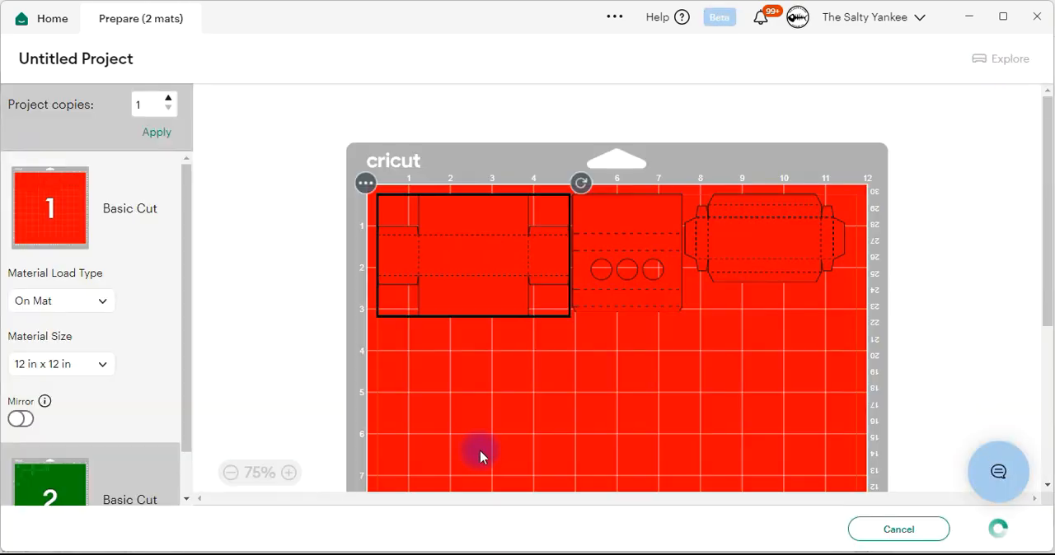
pyautogui.scroll(-2, 347, 358)
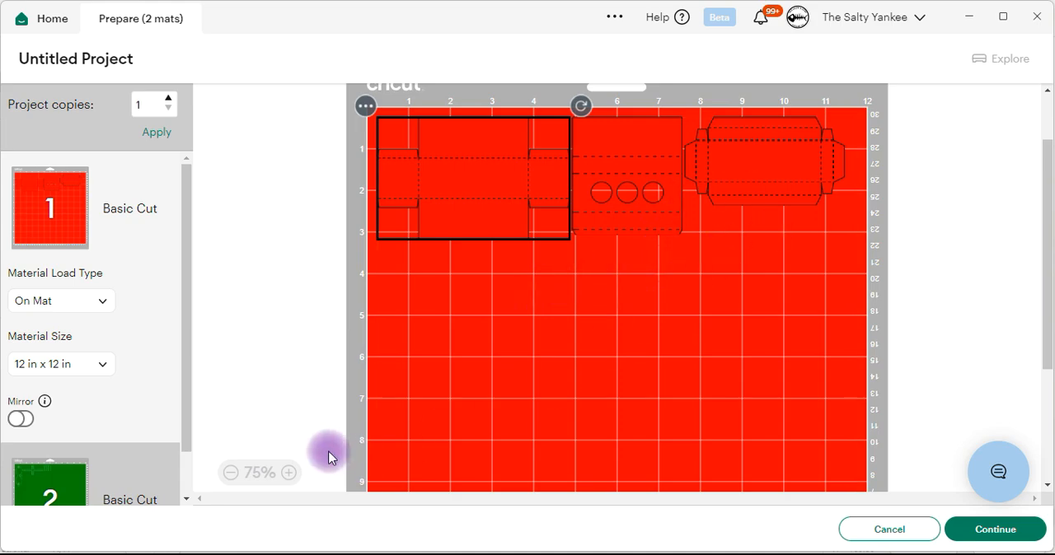
pyautogui.scroll(-1, 115, 398)
pyautogui.click(91, 446)
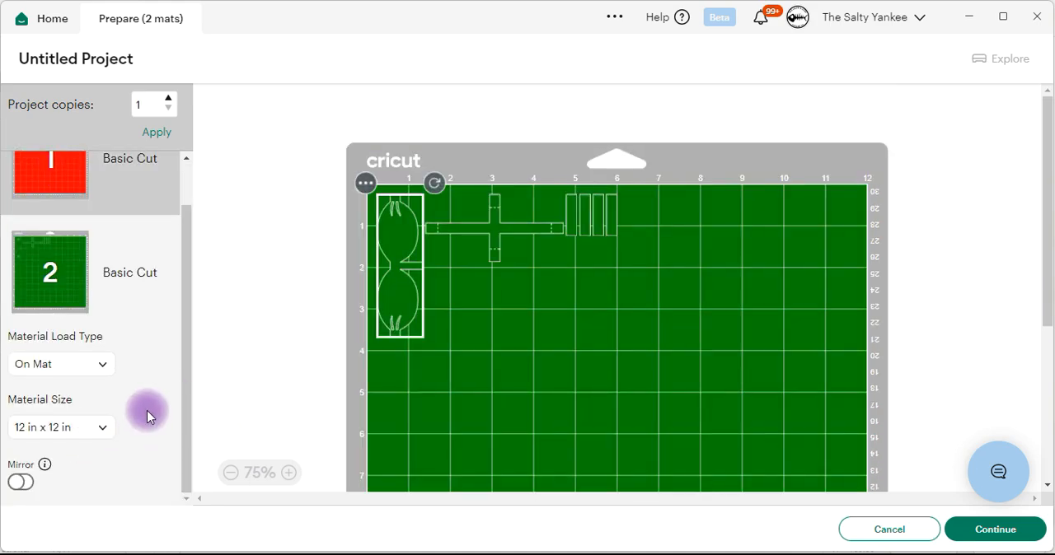
pyautogui.scroll(1, 113, 379)
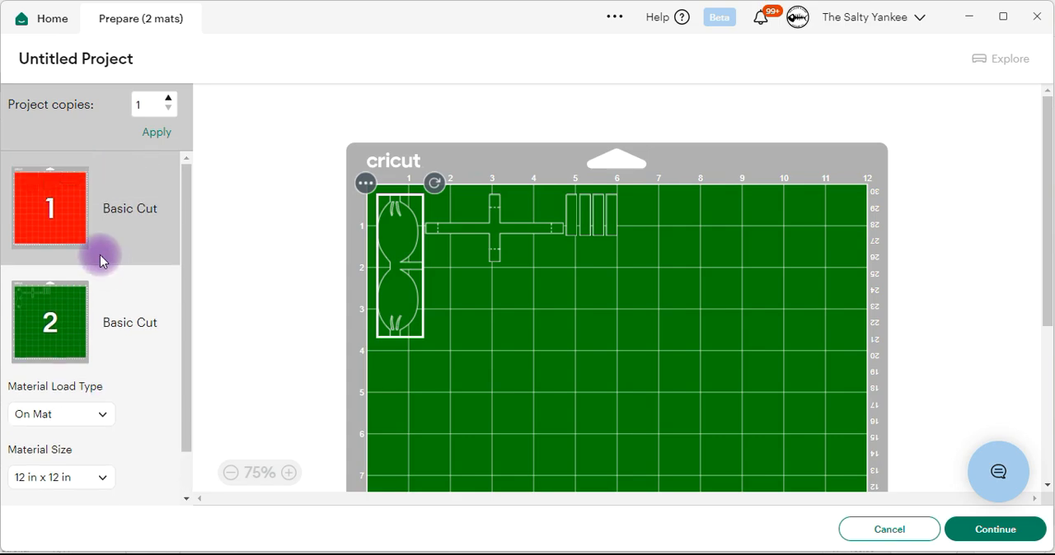
pyautogui.click(87, 235)
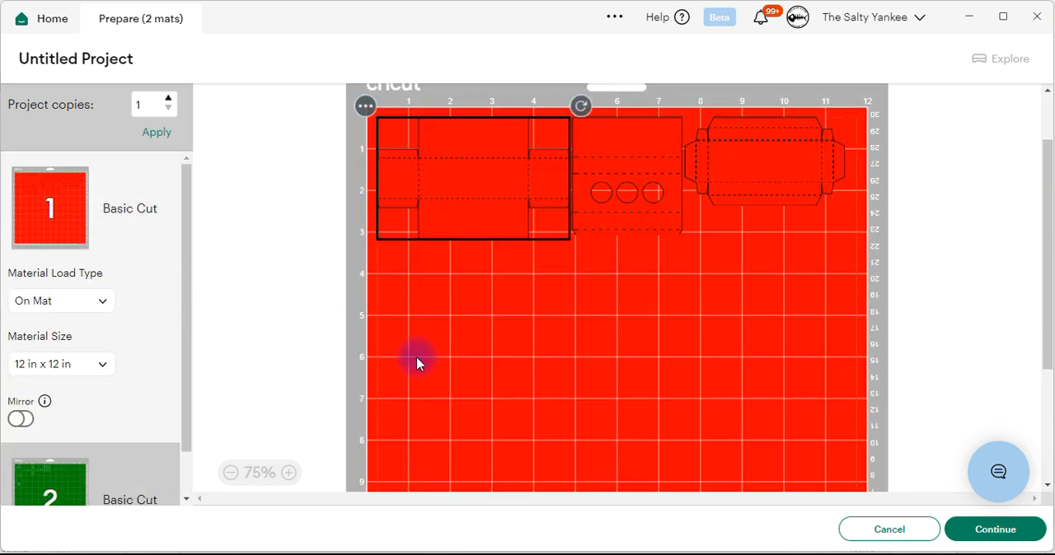
pyautogui.click(894, 525)
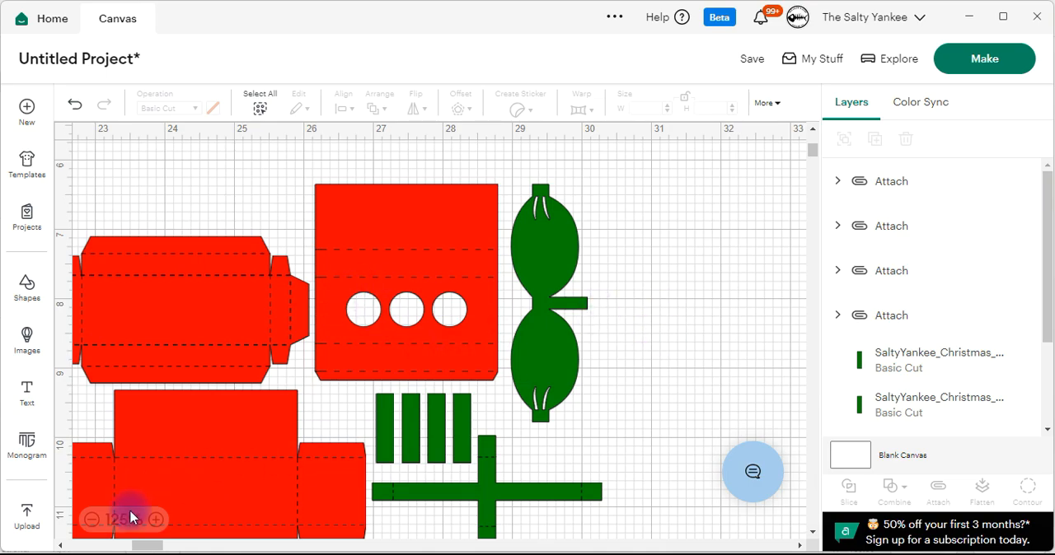
pyautogui.click(91, 519)
pyautogui.click(92, 519)
pyautogui.scroll(-2, 590, 321)
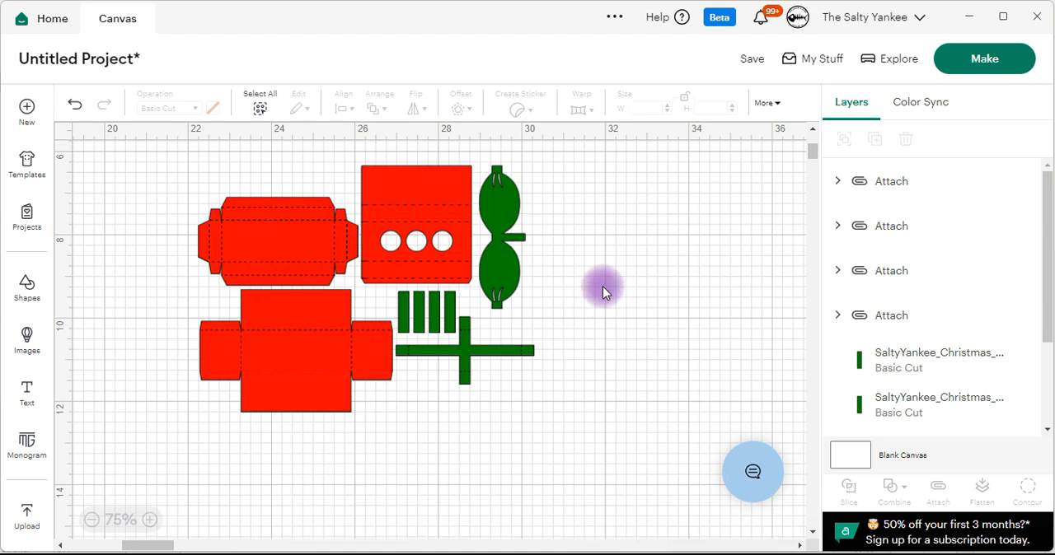